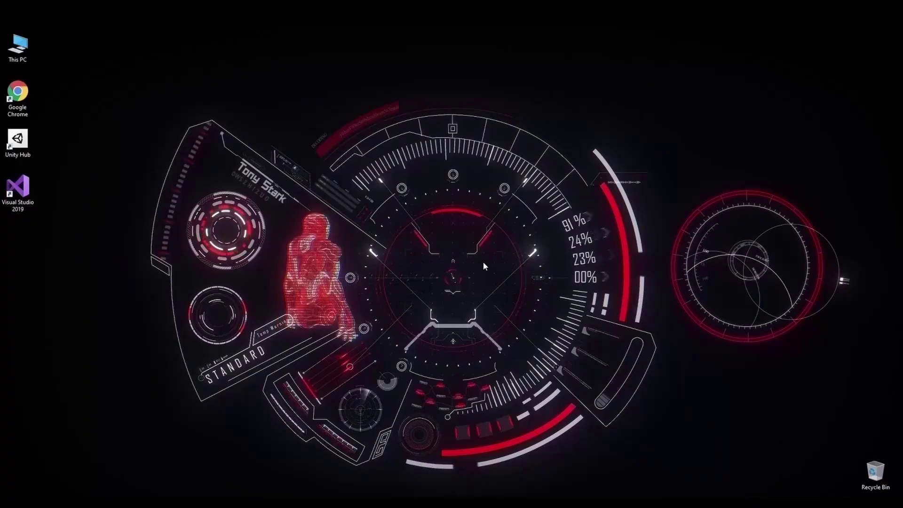
- Download the XREnvironment1 GitHub repository as a ZIP saved to the Desktop
mouse_move(101, 503)
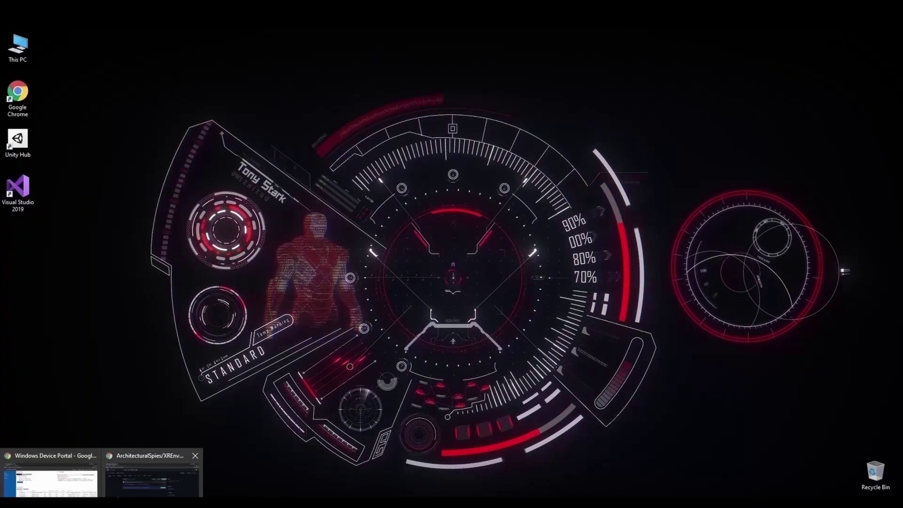
click(154, 478)
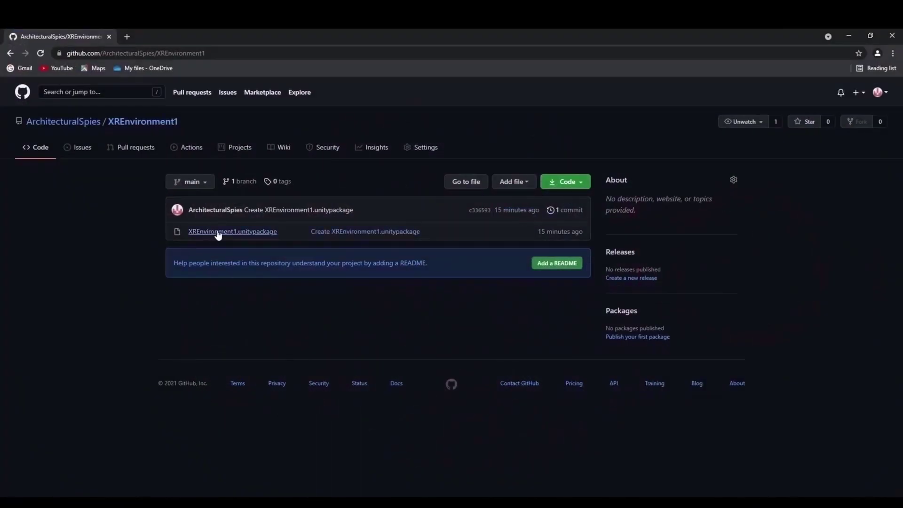
click(141, 54)
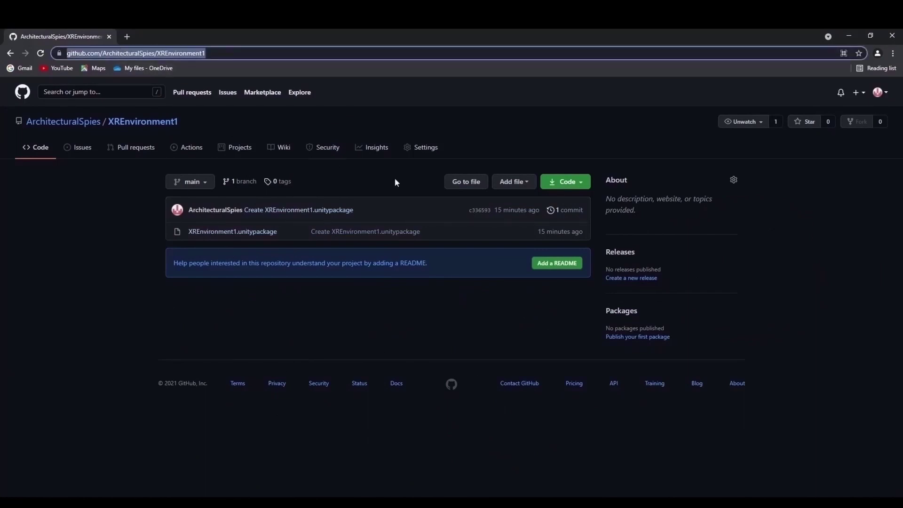
click(586, 183)
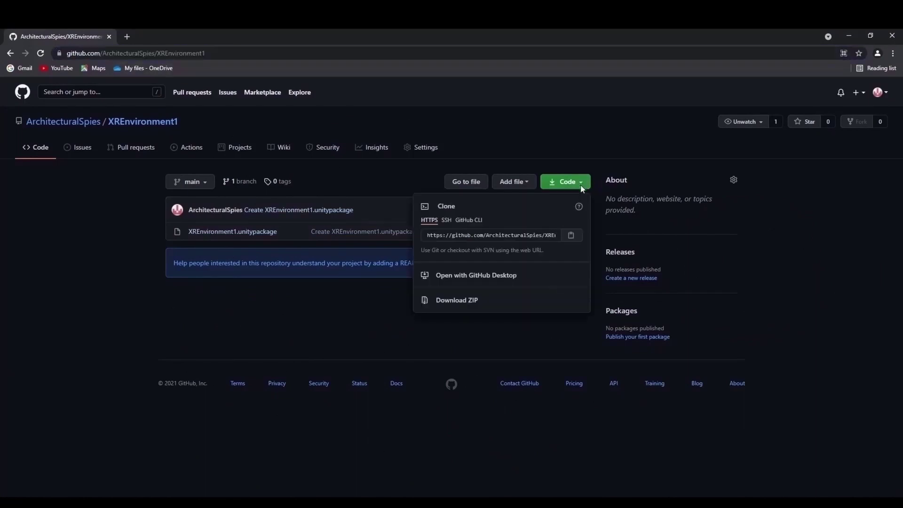
click(458, 301)
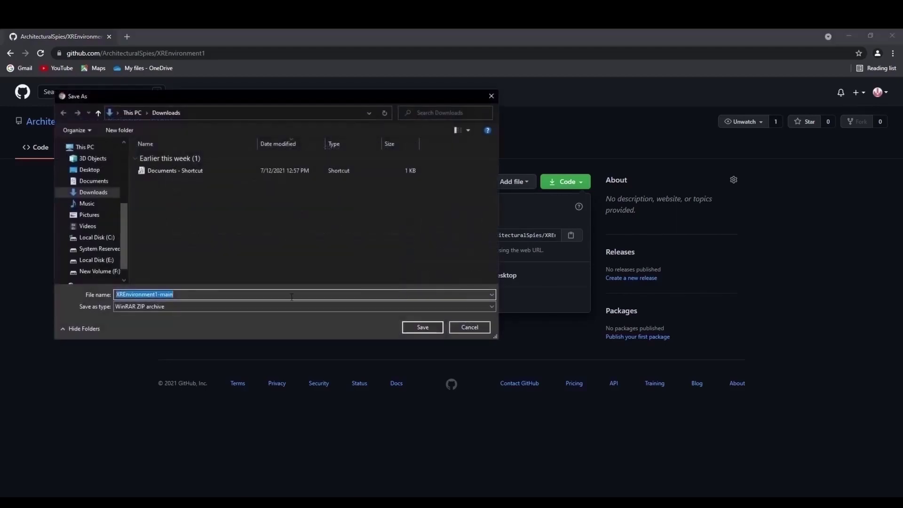
click(90, 170)
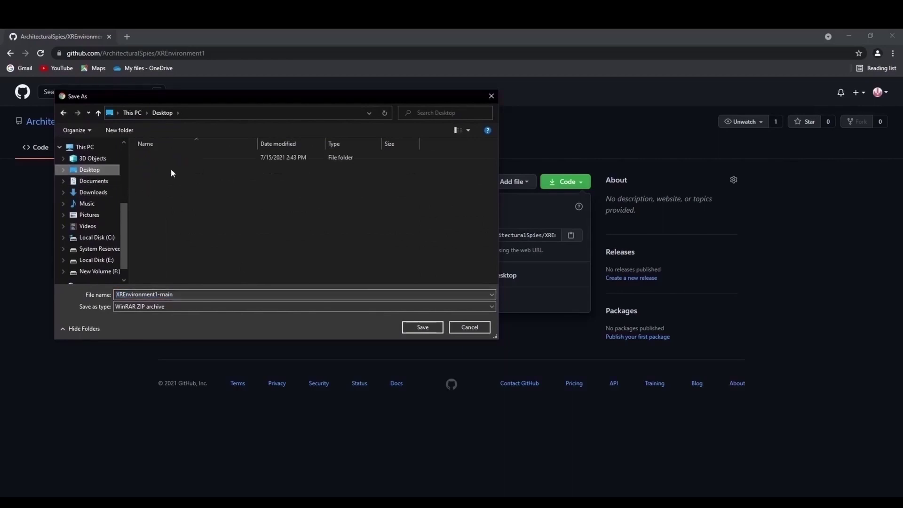
click(423, 327)
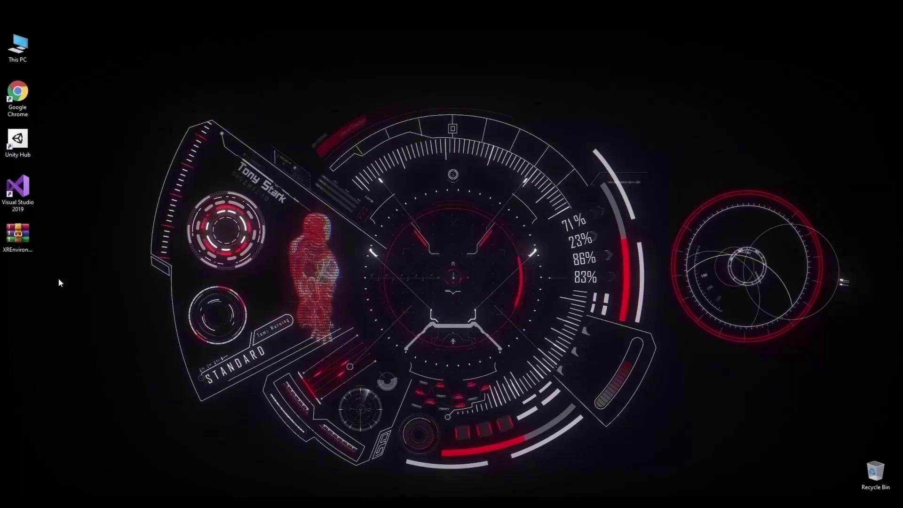
- Extract the ZIP onto the Desktop with Extract Here and launch Unity Hub
right_click(19, 238)
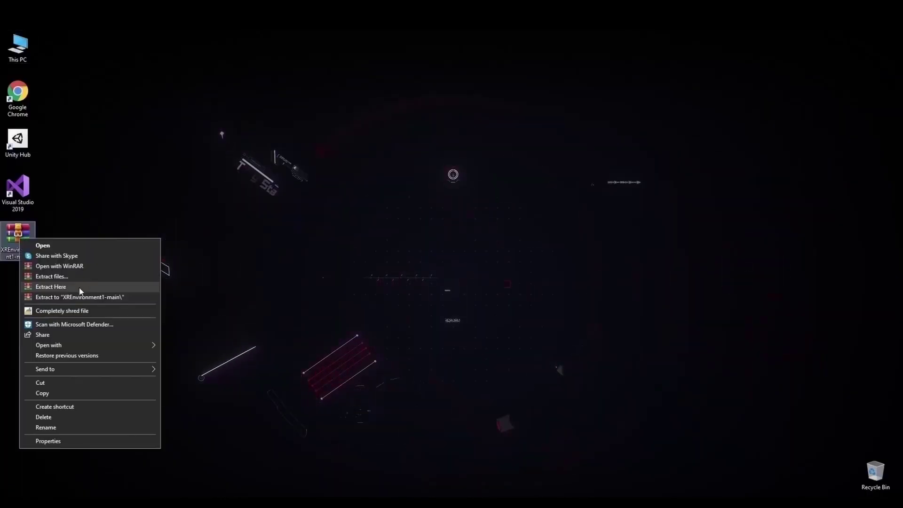
click(78, 287)
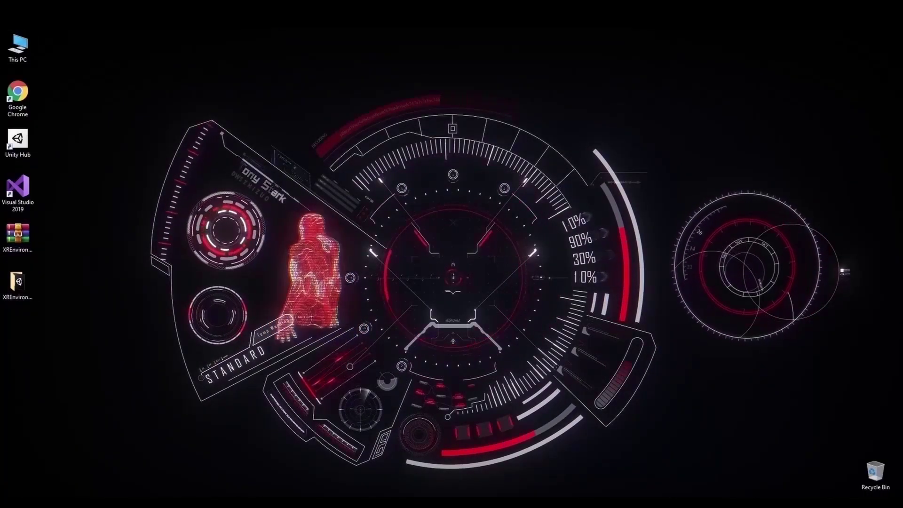
mouse_move(97, 502)
double_click(18, 139)
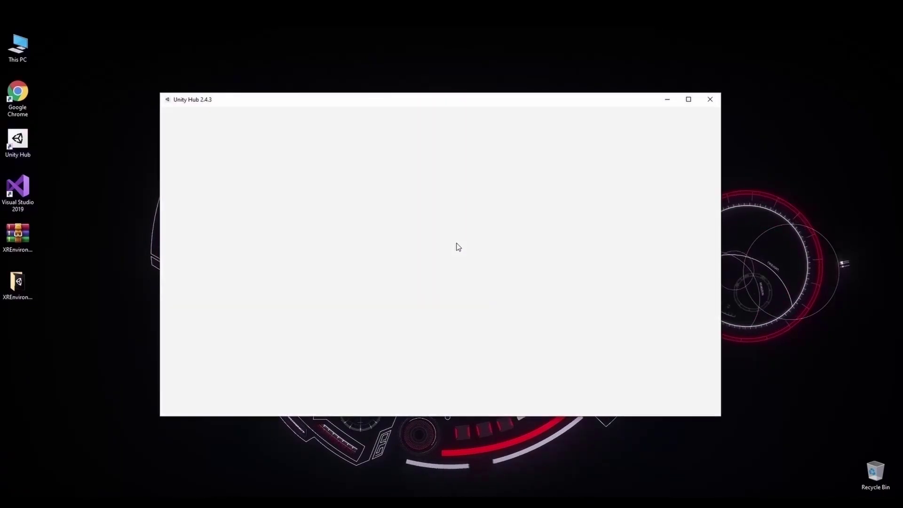
- Create a new project on Unity 2020.3.13f1 using the default 3D template
click(702, 160)
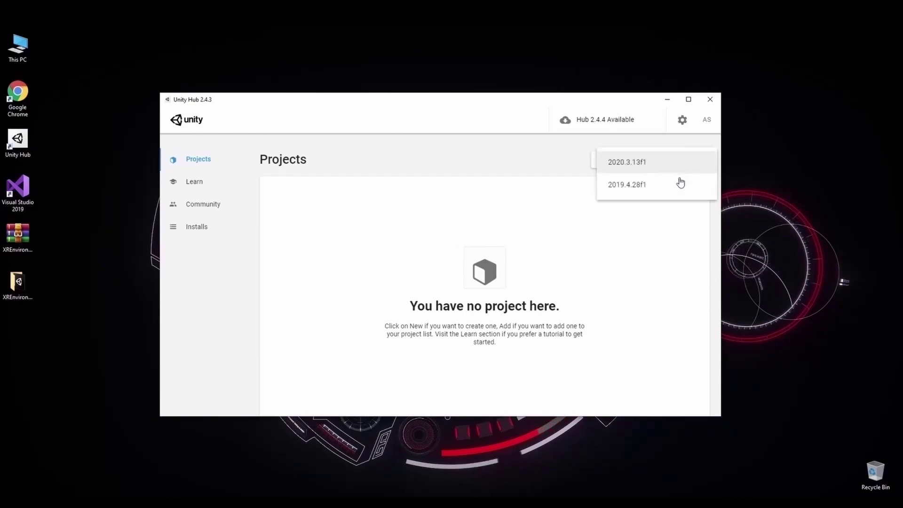
click(650, 168)
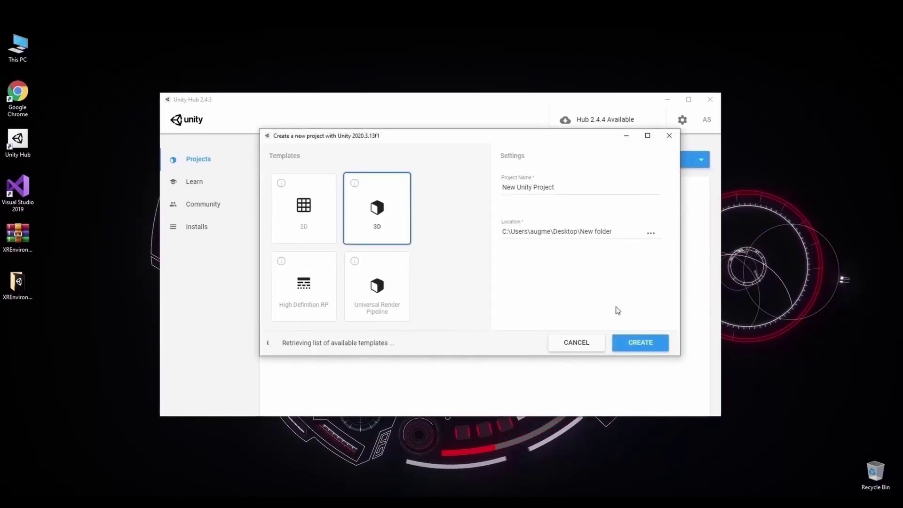
click(640, 344)
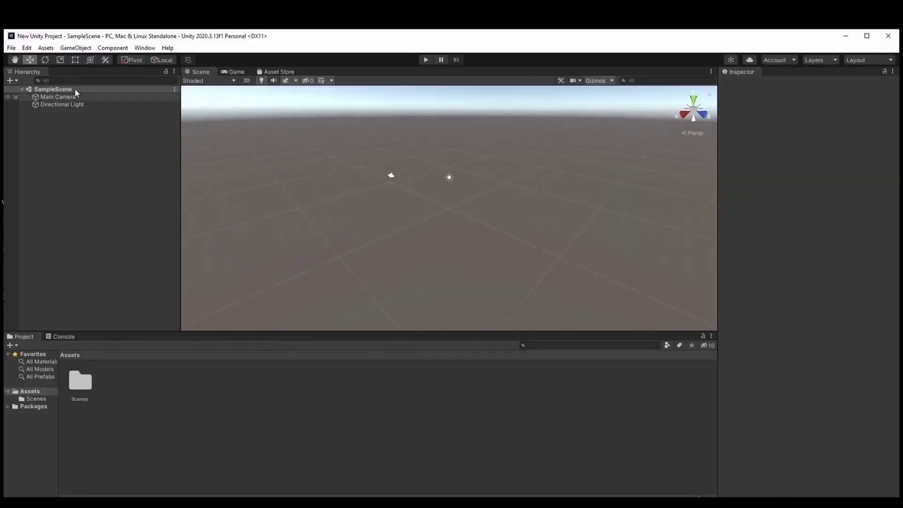
- Import all contents of the XREnvironment1 custom package from the Desktop folder, then close the MRTK configurator
click(45, 48)
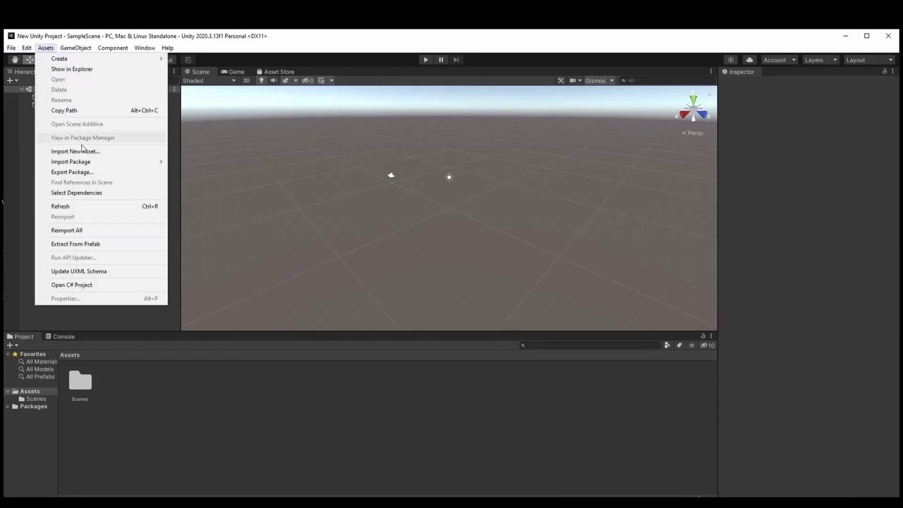
mouse_move(74, 163)
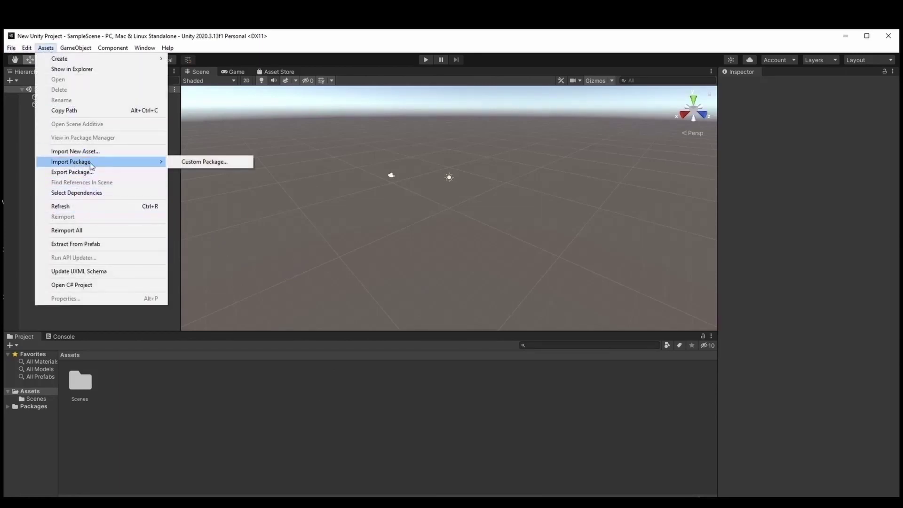
click(203, 162)
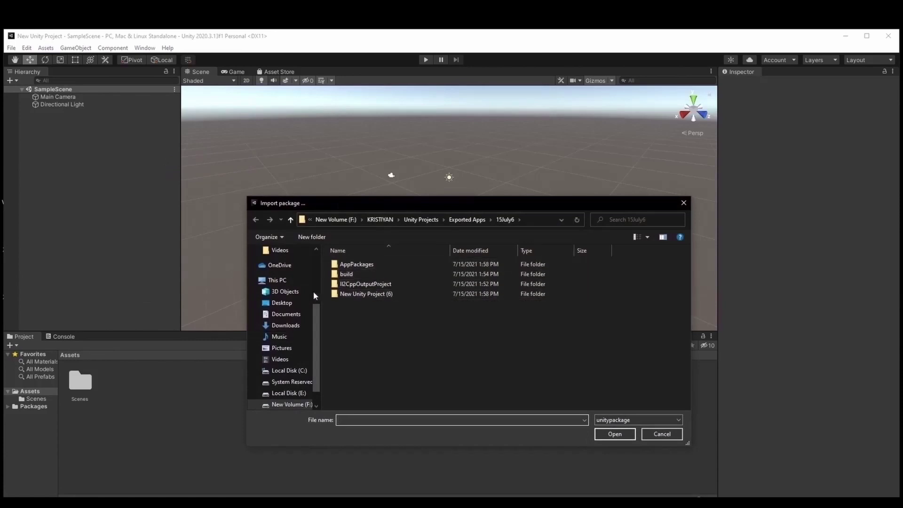
click(282, 303)
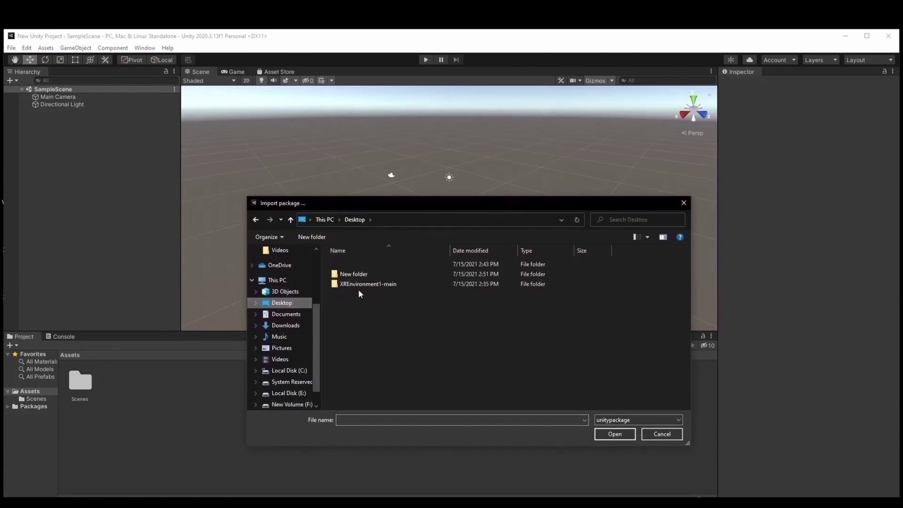
double_click(400, 283)
double_click(436, 262)
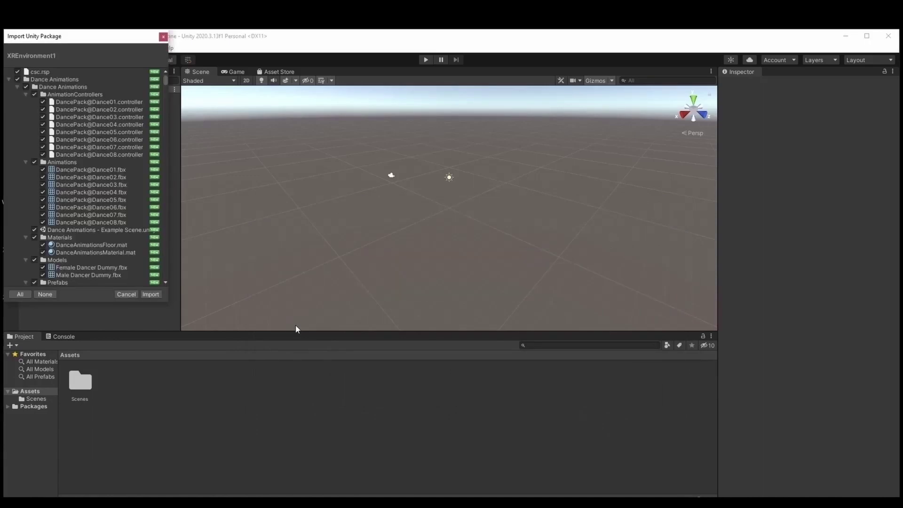
click(151, 294)
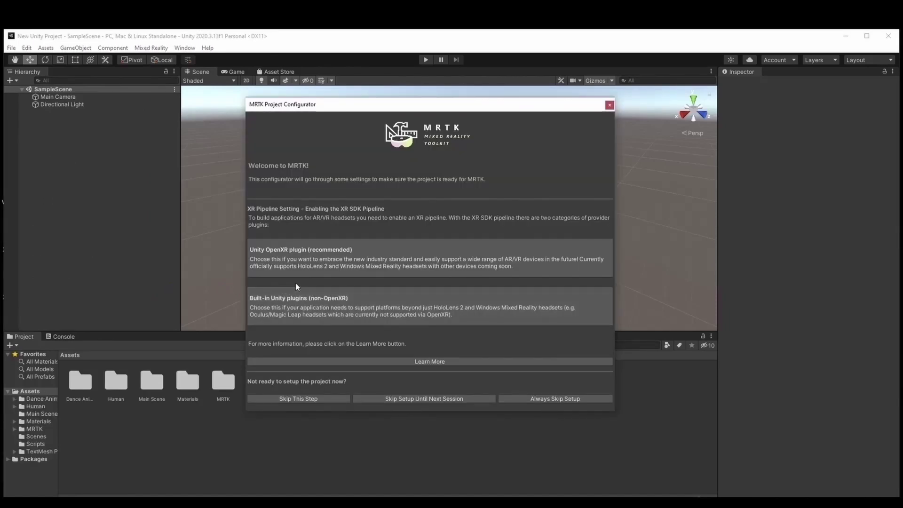
click(609, 105)
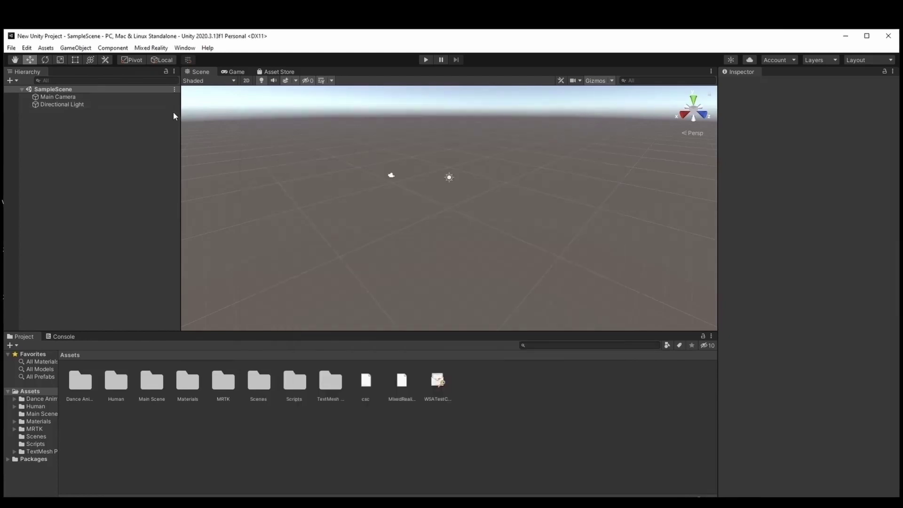
- Open the XREnvironment1 scene from the Main Scene folder and shrink gizmo icons to minimum size
double_click(146, 389)
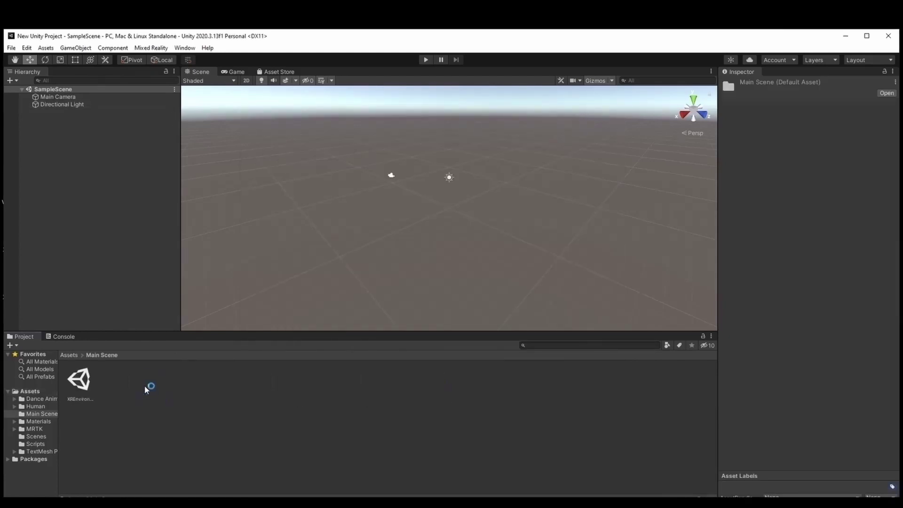
double_click(80, 380)
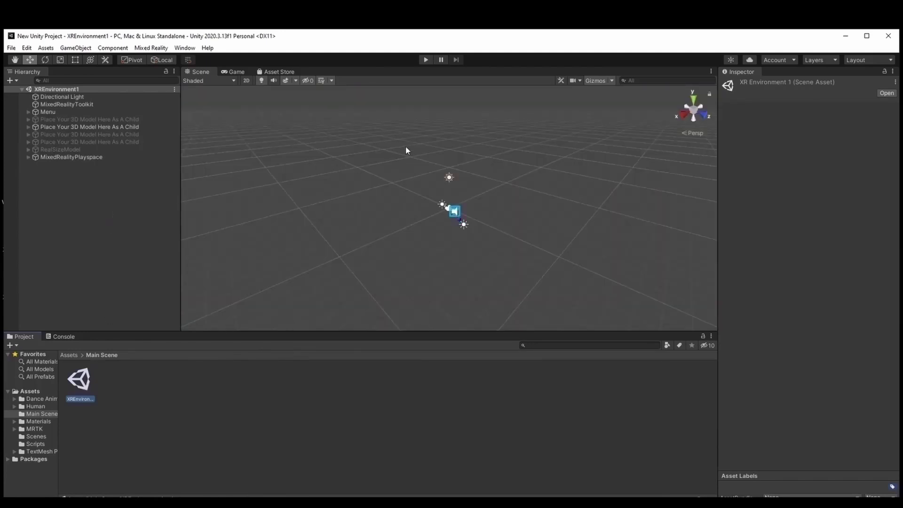
click(611, 81)
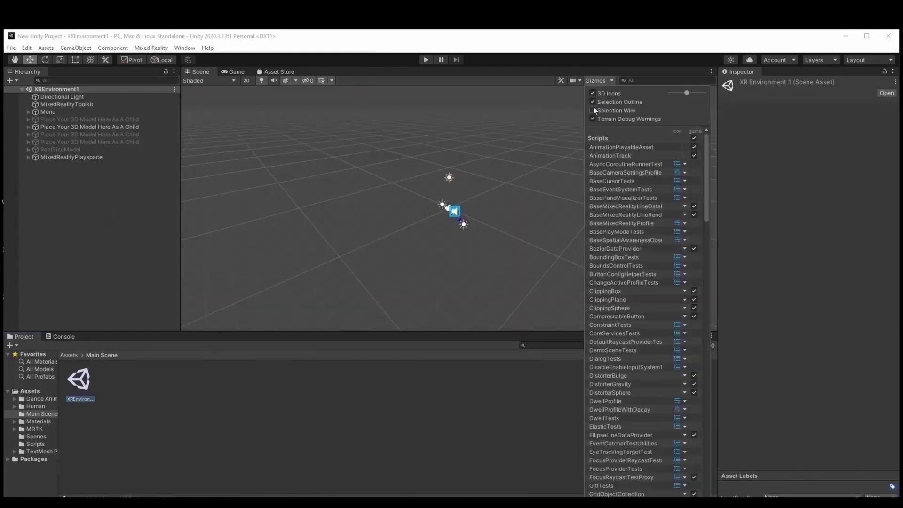
drag(685, 96, 657, 96)
- Frame the house model and its four menu buttons from farther back, then enter play mode
click(106, 127)
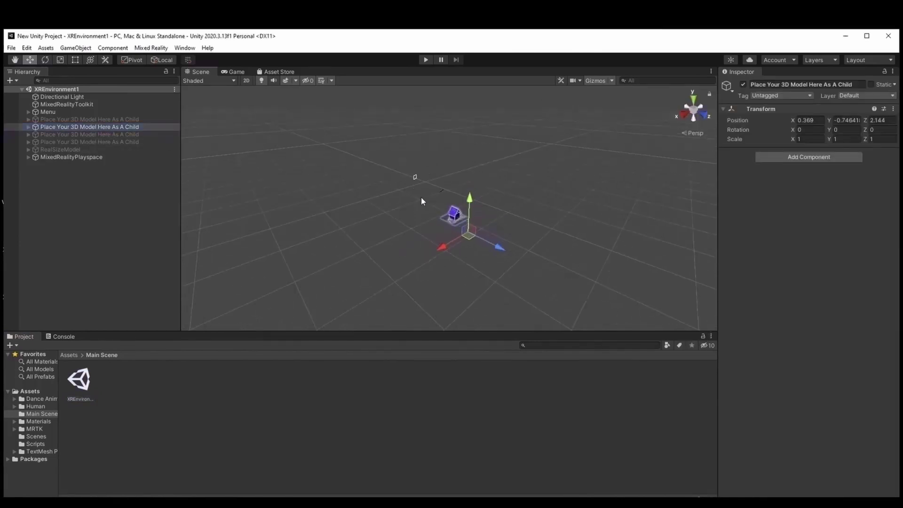
scroll(433, 194, up, 10)
right_drag(434, 175, 576, 196)
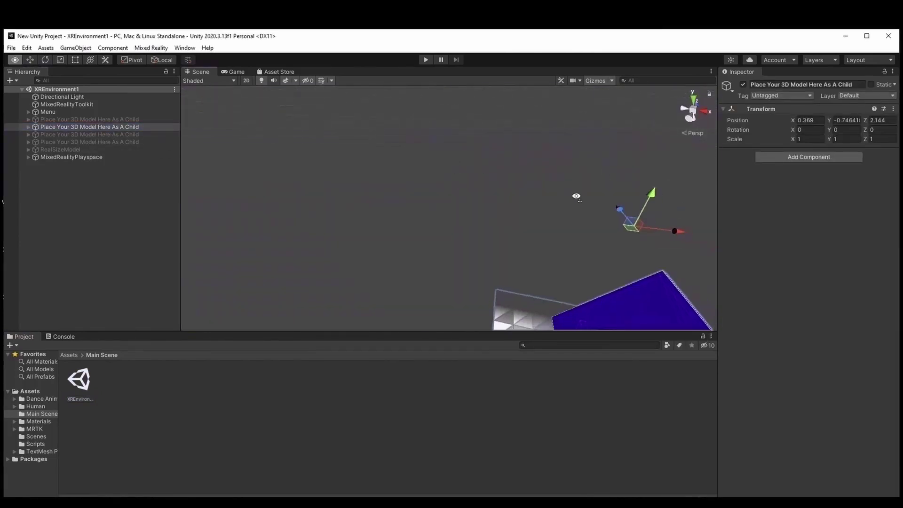
key(f)
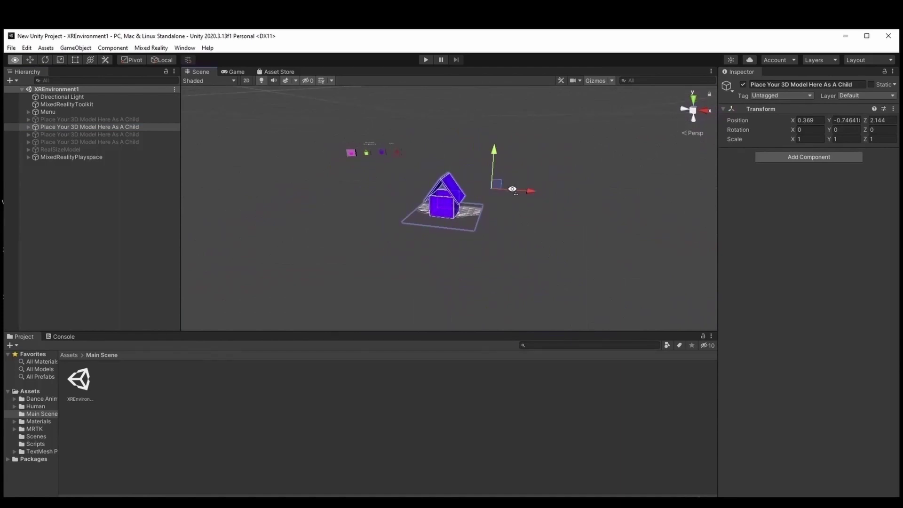
scroll(511, 189, down, 3)
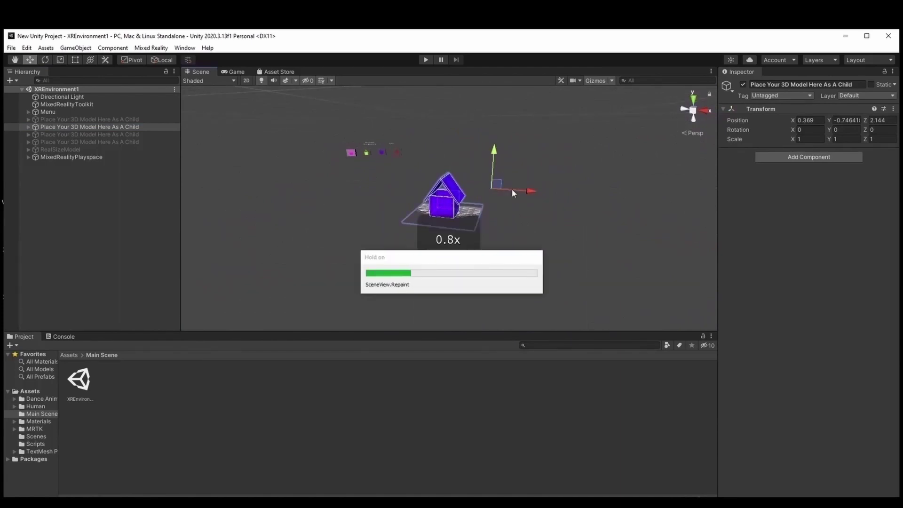
key(w)
right_drag(510, 180, 500, 178)
scroll(504, 174, down, 5)
key(s)
scroll(504, 178, up, 2)
key(a)
click(425, 63)
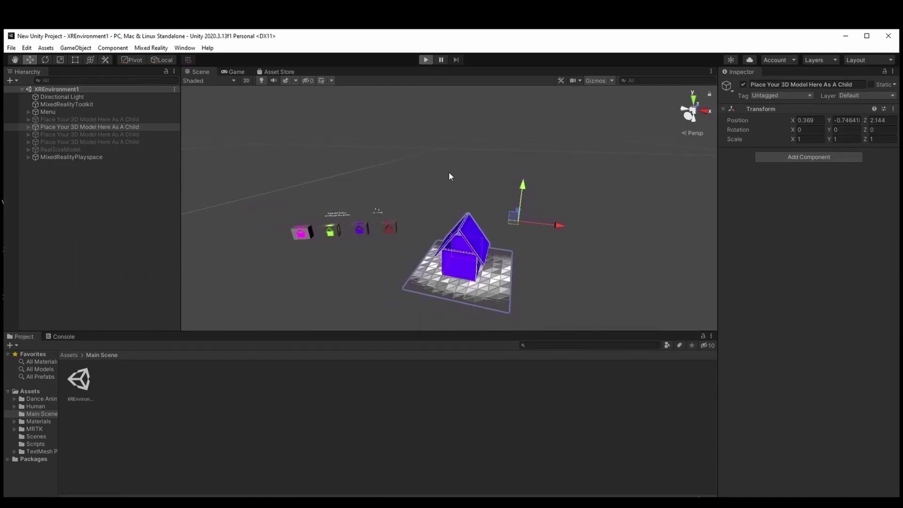
- In play mode, bring up the simulated hand and press the red menu button to switch to the red house
key(ctrl+p)
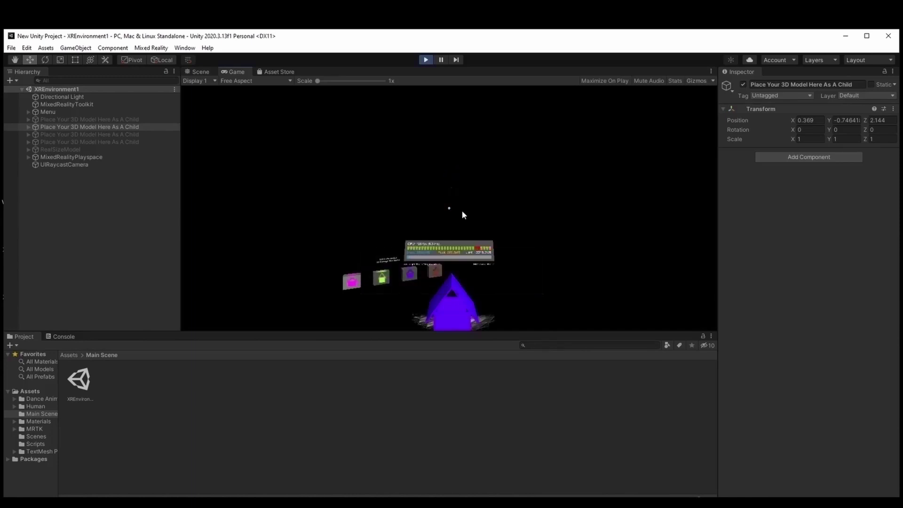
right_drag(478, 180, 455, 255)
key(space)
key(w)
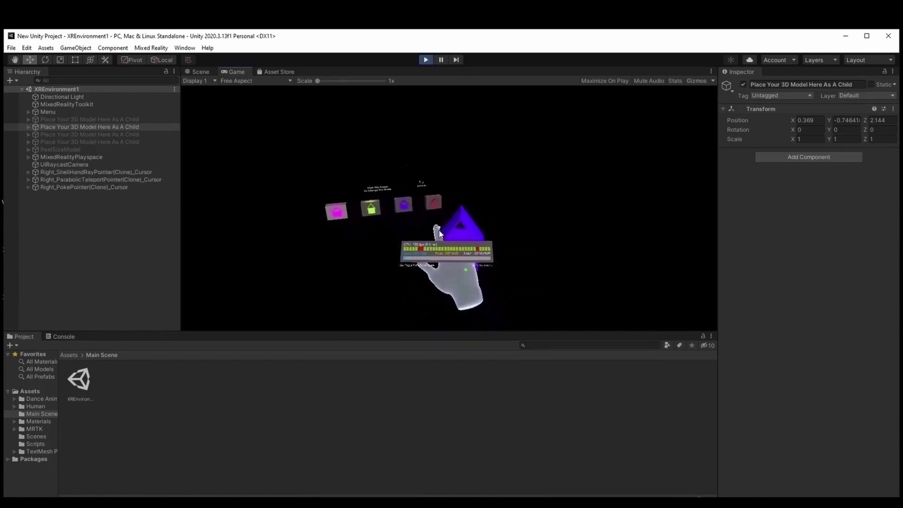
key(d)
scroll(395, 189, down, 5)
key(w)
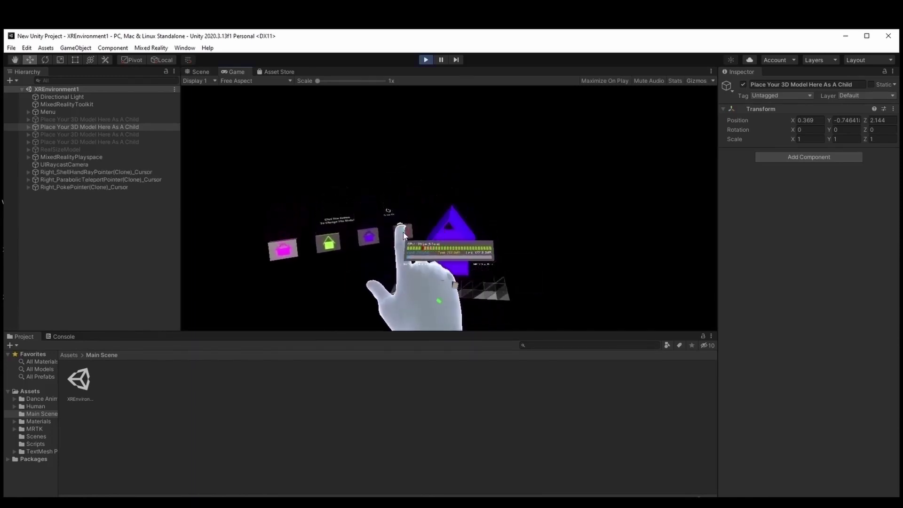
click(403, 235)
- Pull the red roof aside, drop the human figure inside to view the interior, then stop play
key(w)
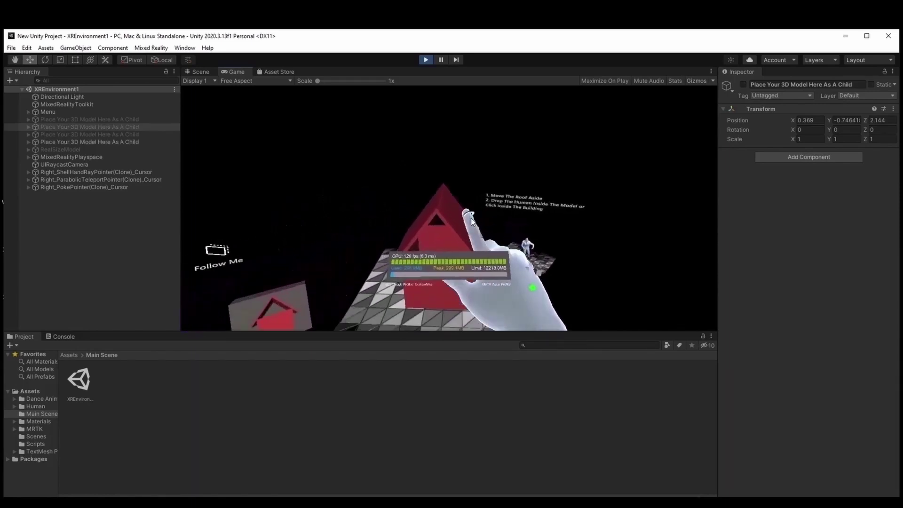
key(s)
drag(442, 215, 270, 196)
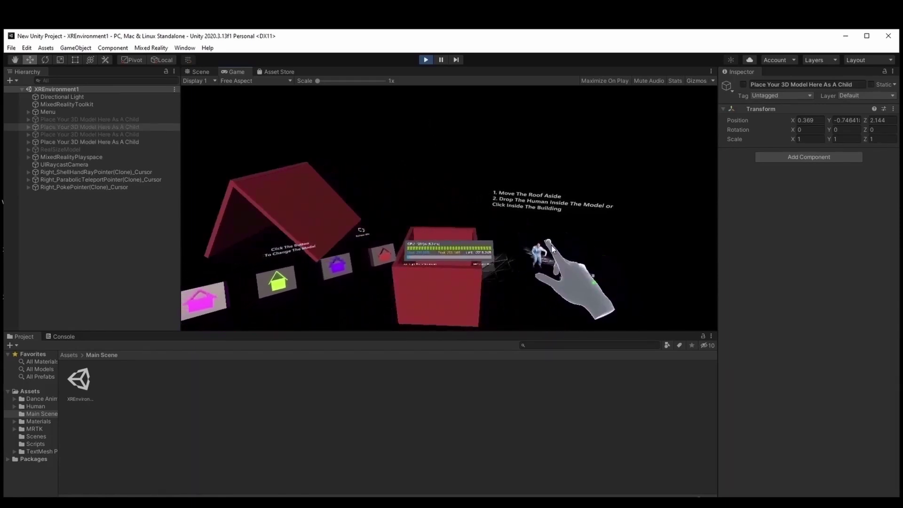
drag(549, 249, 454, 164)
right_drag(470, 165, 419, 131)
key(q)
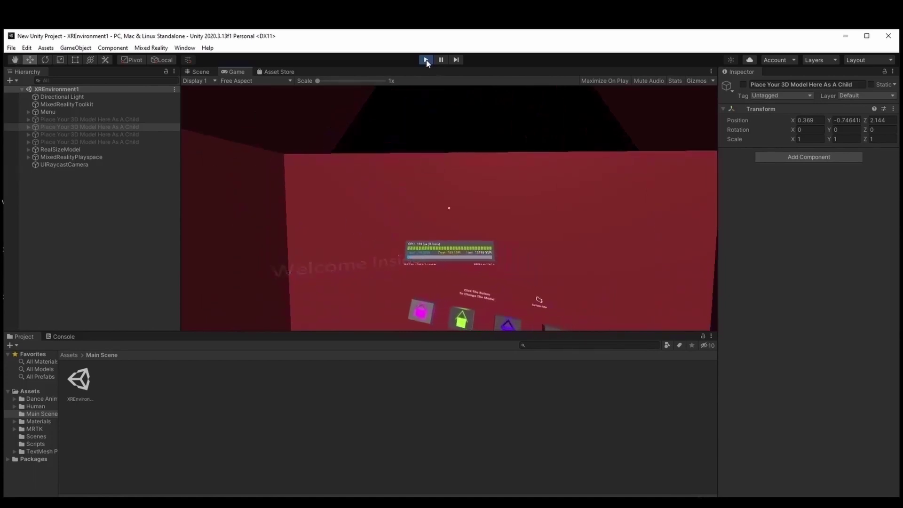
click(426, 60)
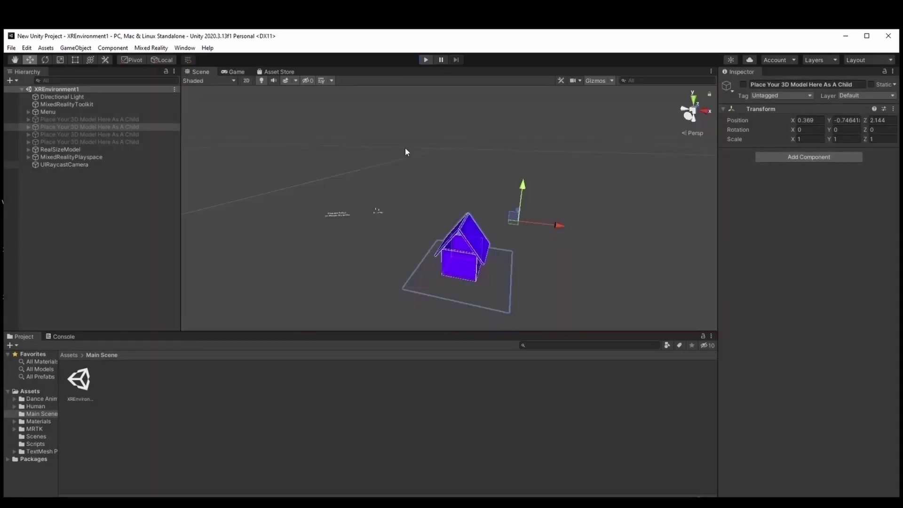
- Show the root Assets folder, then in play mode lift the roof off the purple house
click(69, 355)
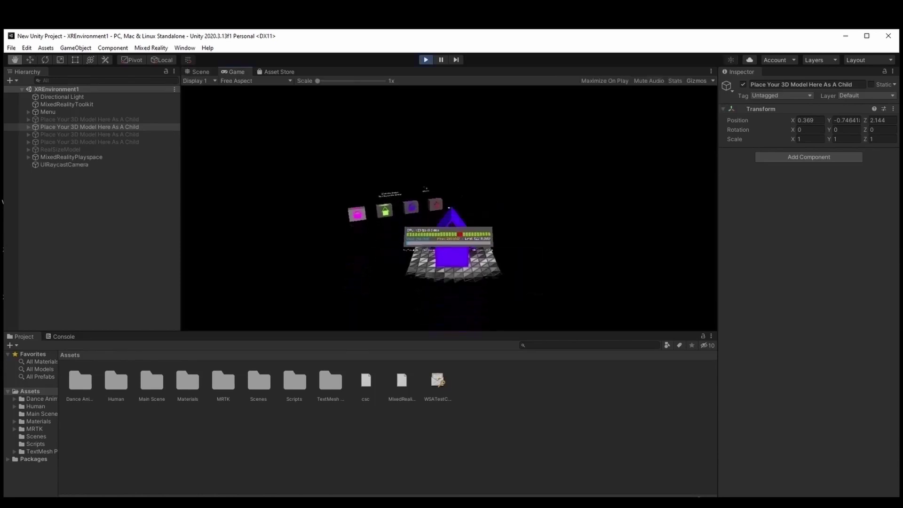
key(w)
key(space)
key(w)
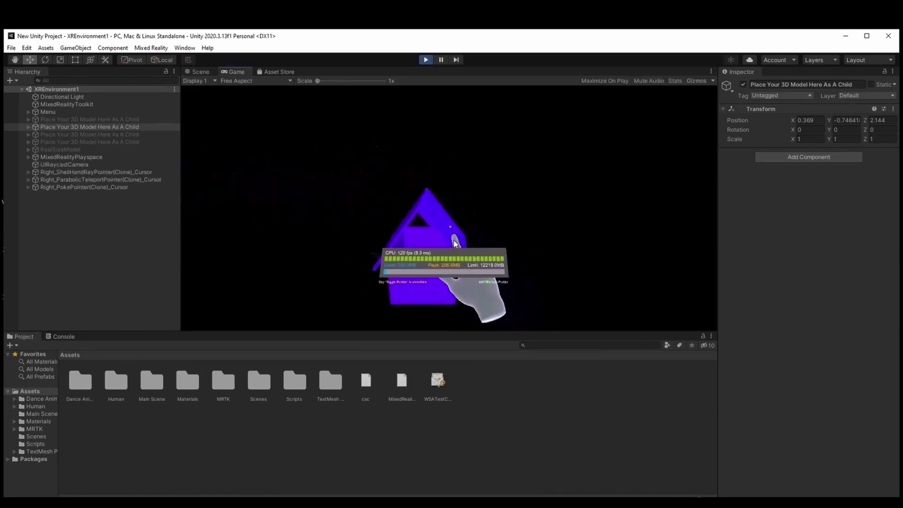
scroll(440, 221, up, 3)
drag(438, 212, 294, 232)
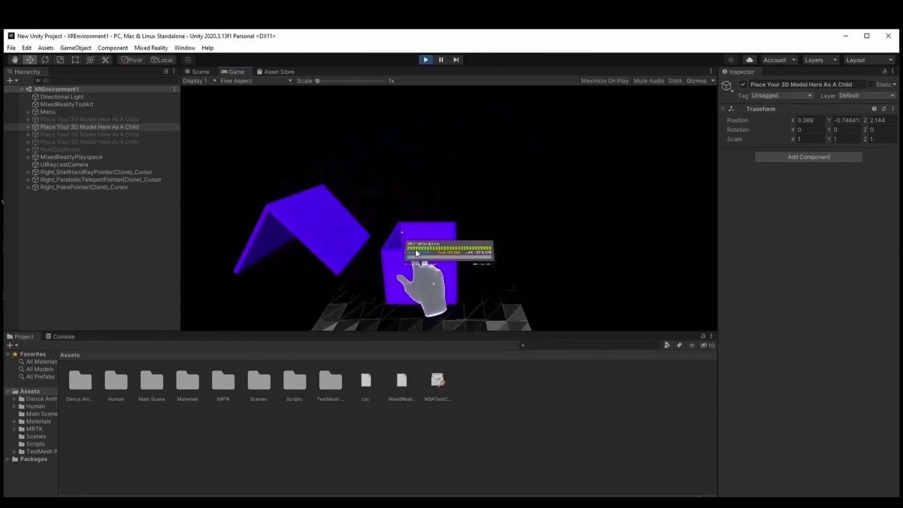
- Try pinching the house walls and the box with the simulated hand, then stop play mode
key(q)
click(427, 175)
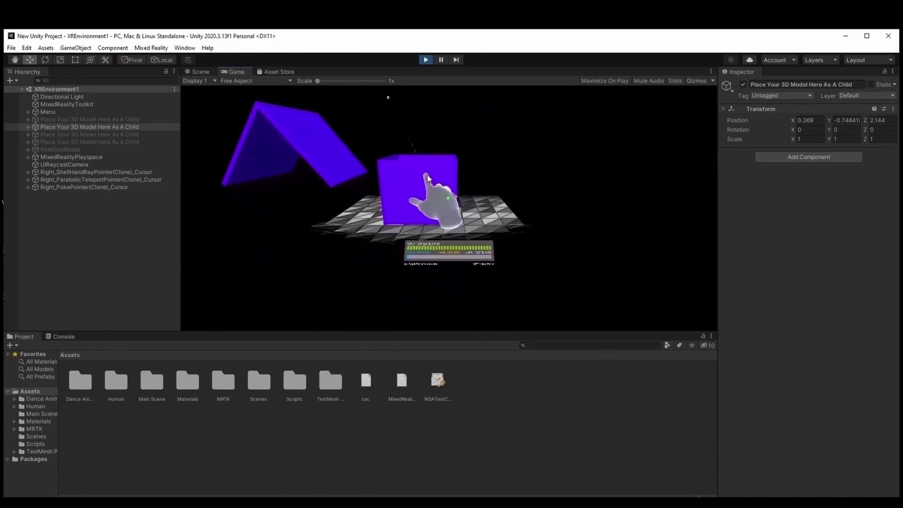
click(458, 164)
key(w)
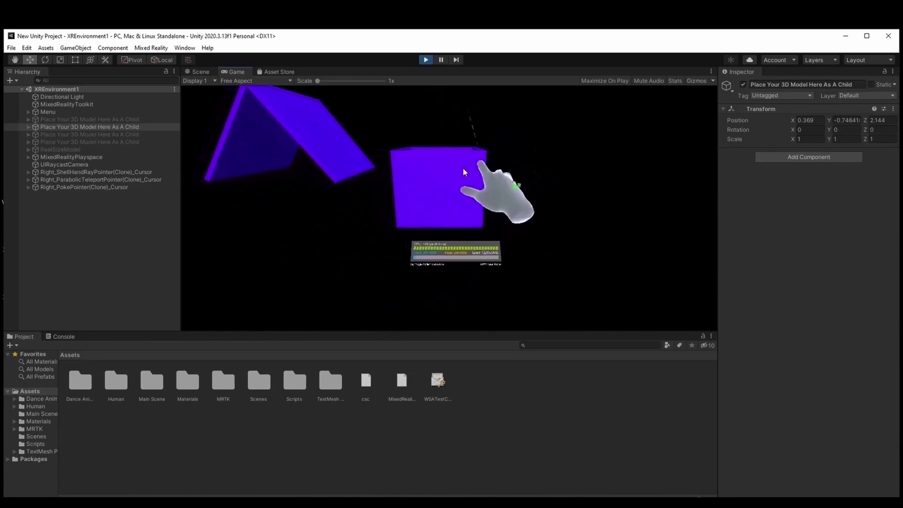
click(493, 160)
key(a)
click(503, 172)
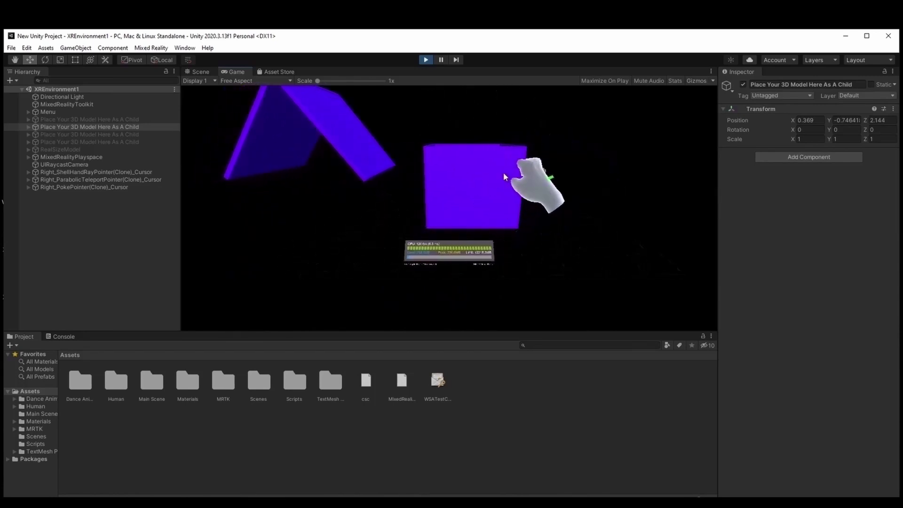
key(e)
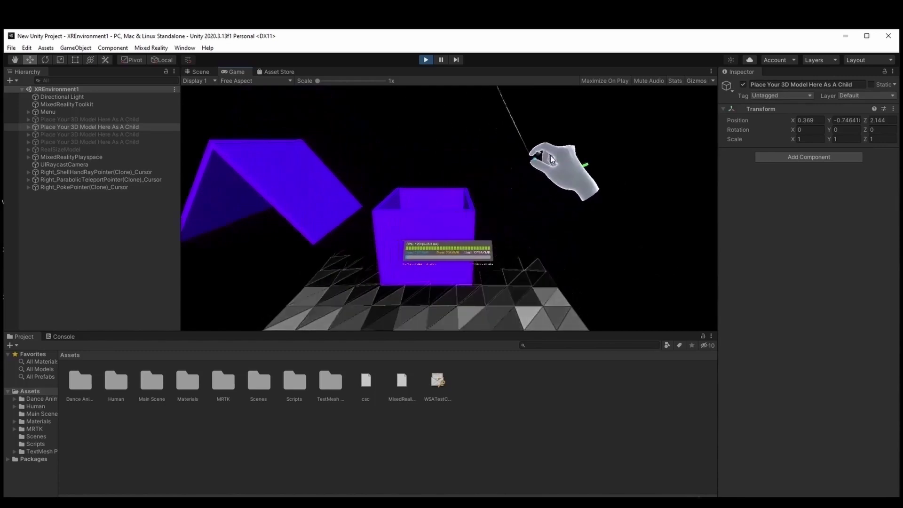
click(421, 202)
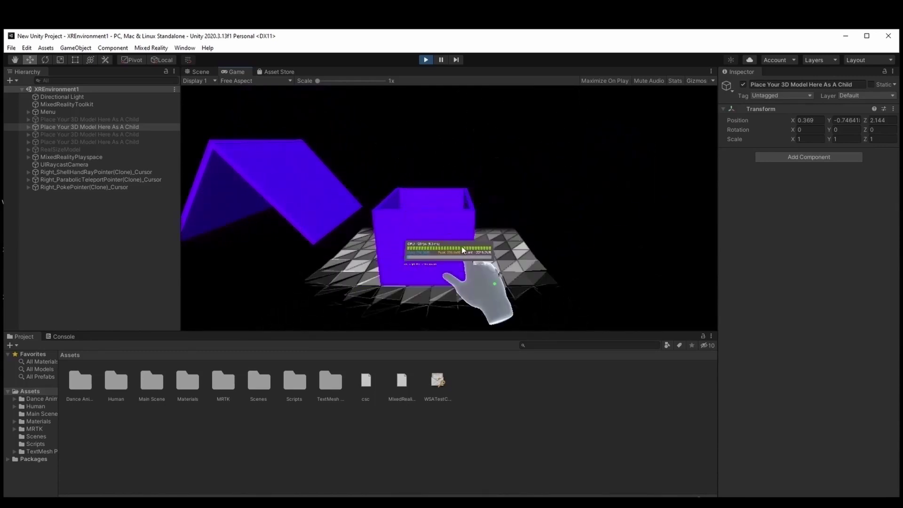
click(426, 60)
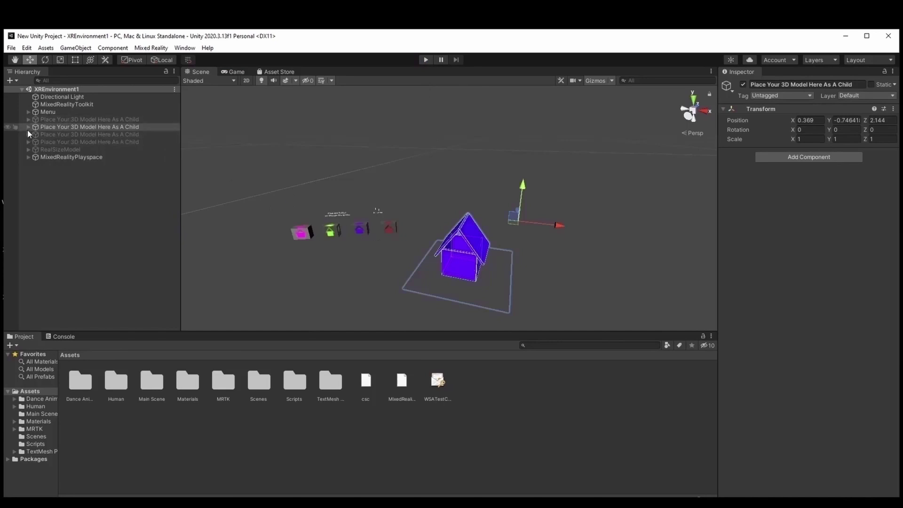
- Select the house's Walls group in the Hierarchy and collapse its list of cubes
scroll(452, 264, up, 4)
mouse_move(466, 263)
alt+mouse_down()
mouse_move(495, 247)
mouse_move(466, 250)
alt+mouse_up()
click(457, 251)
click(55, 149)
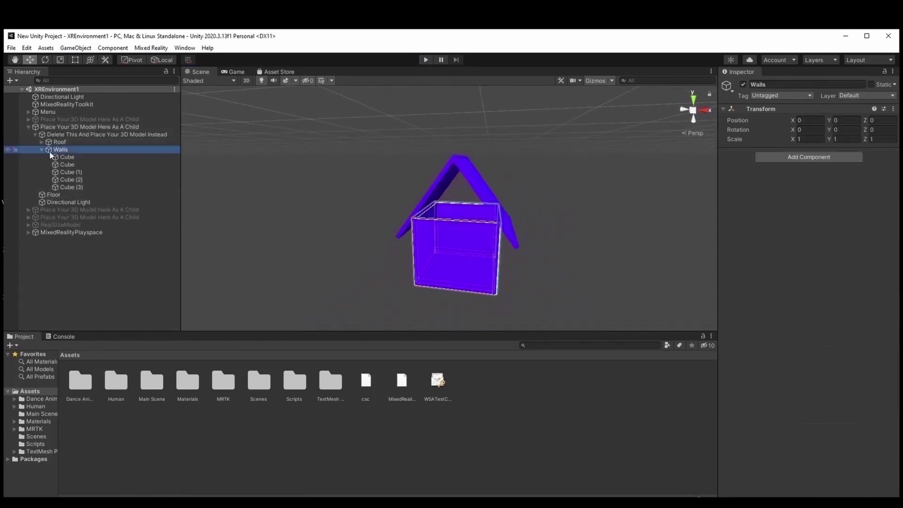
click(42, 150)
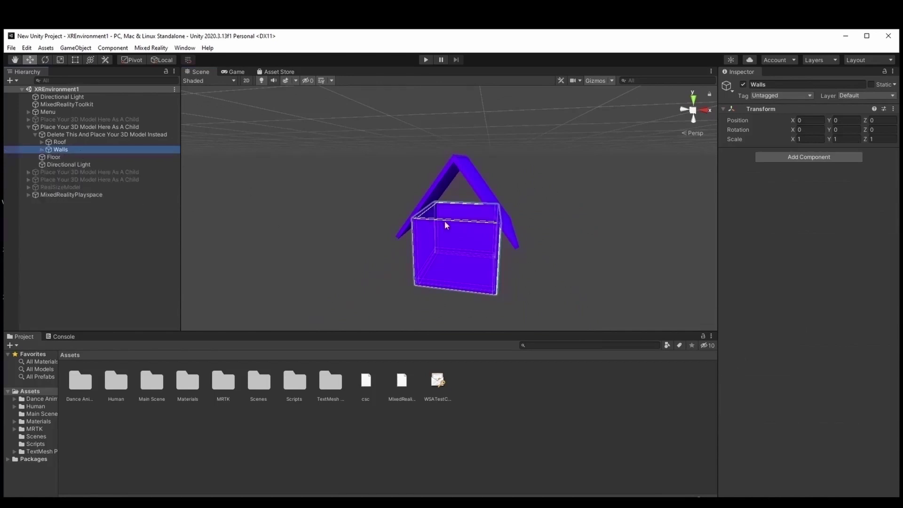
- Move the Walls along the Y axis with the gizmo, then undo the move with Ctrl+Z
scroll(444, 224, down, 5)
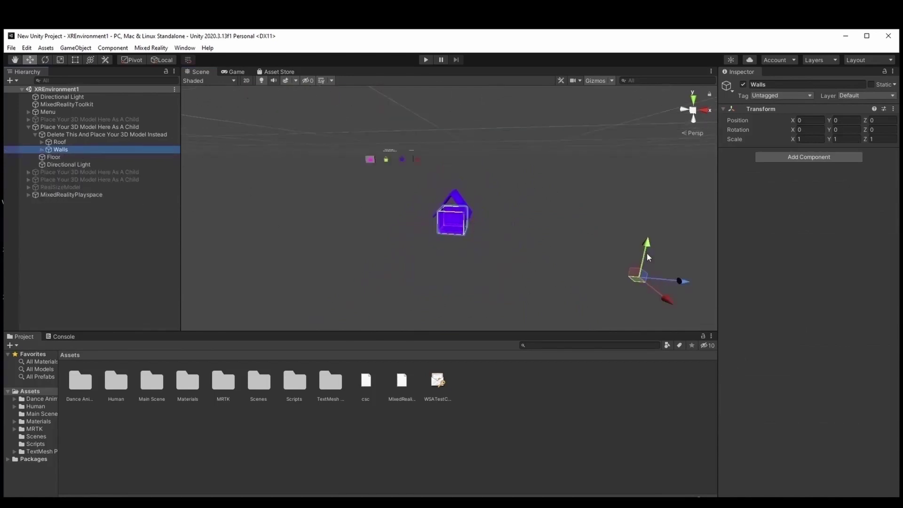
click(641, 248)
click(105, 149)
drag(640, 248, 659, 188)
key(ctrl+z)
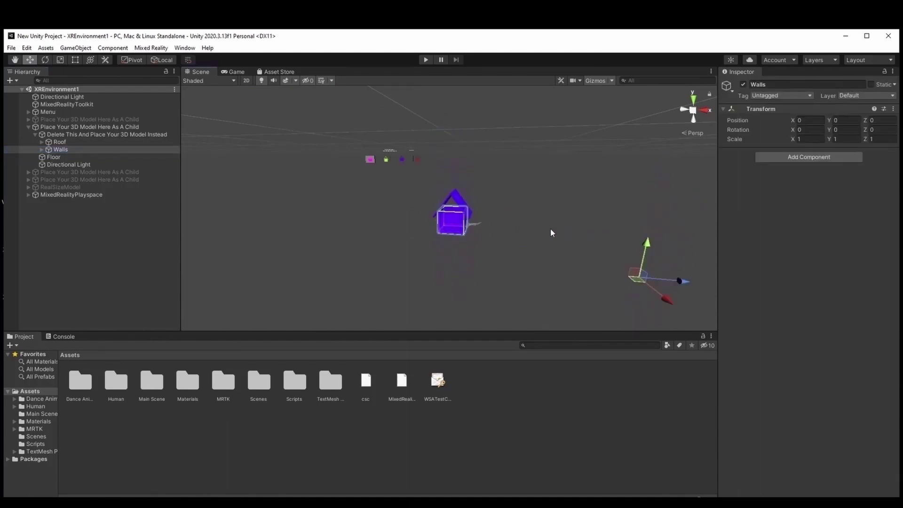
click(790, 157)
- Add BoundsControl and MinMaxScaleConstraint components to Walls, collapsing each
text(boundscontrol)
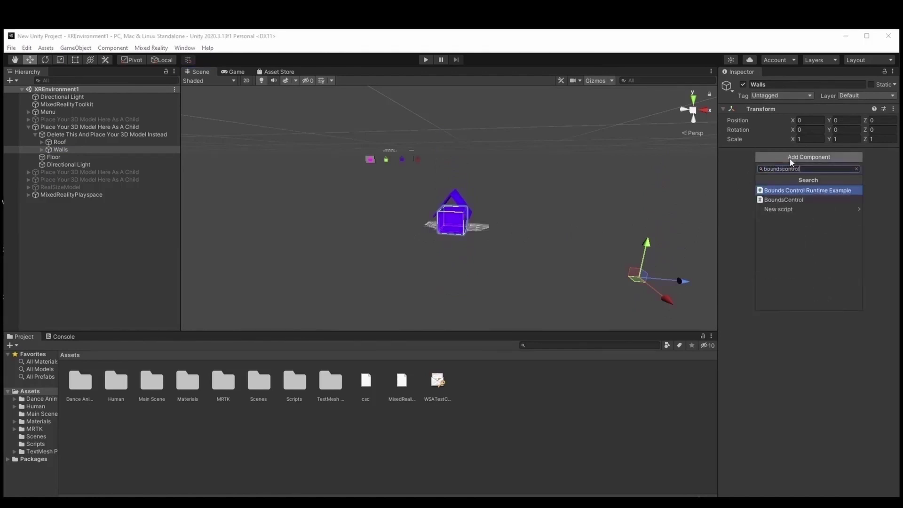
click(789, 199)
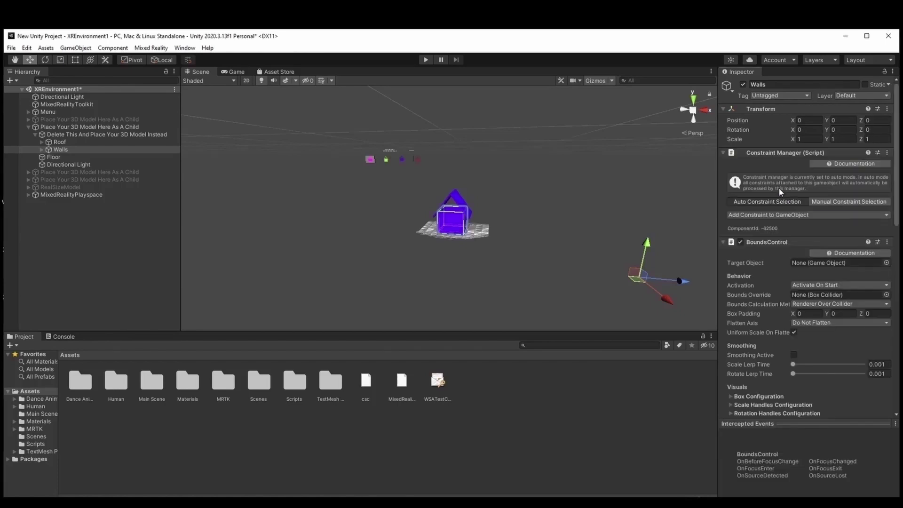
click(723, 153)
click(722, 162)
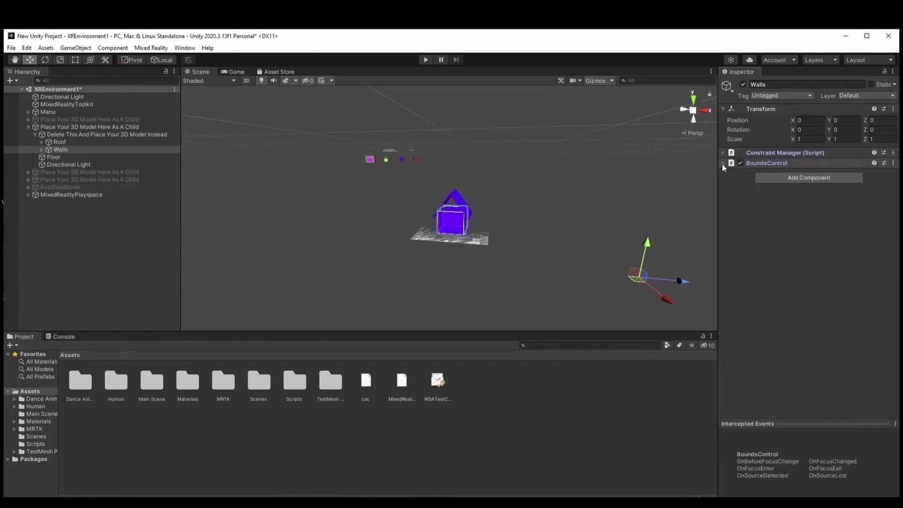
click(814, 178)
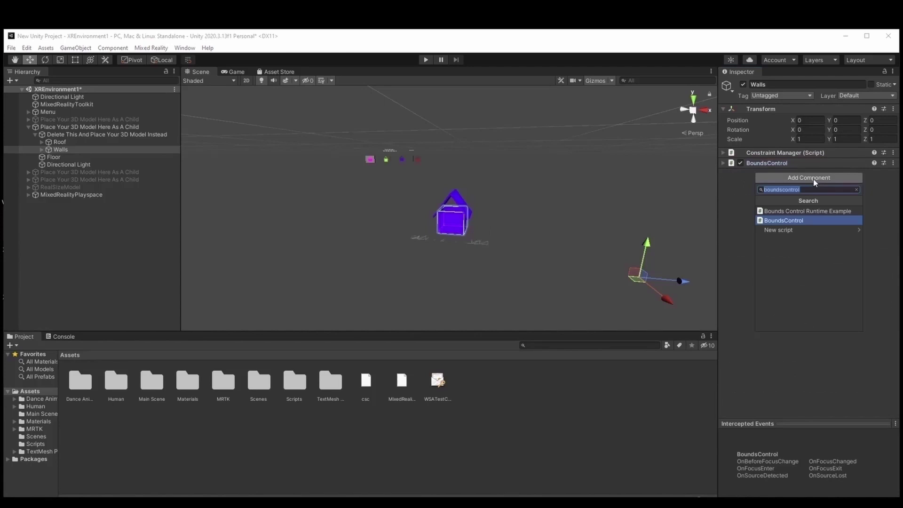
text(minmax)
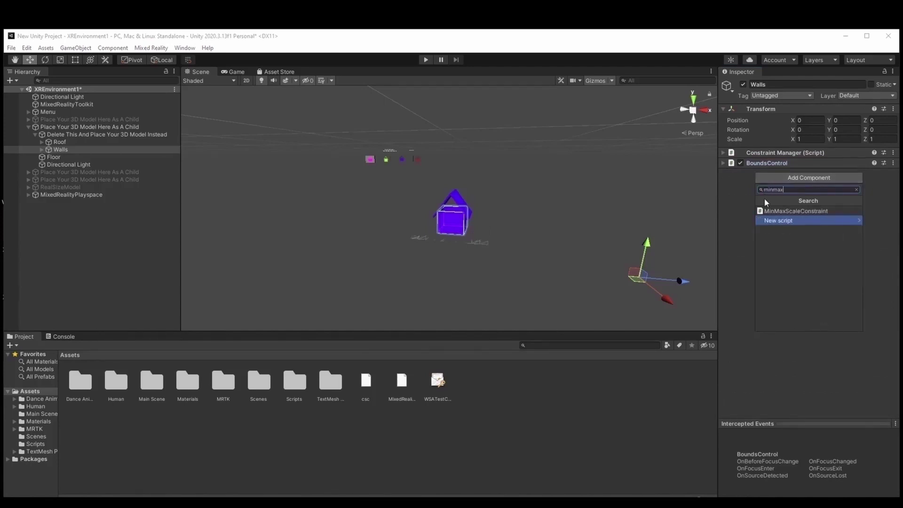
click(768, 210)
click(723, 174)
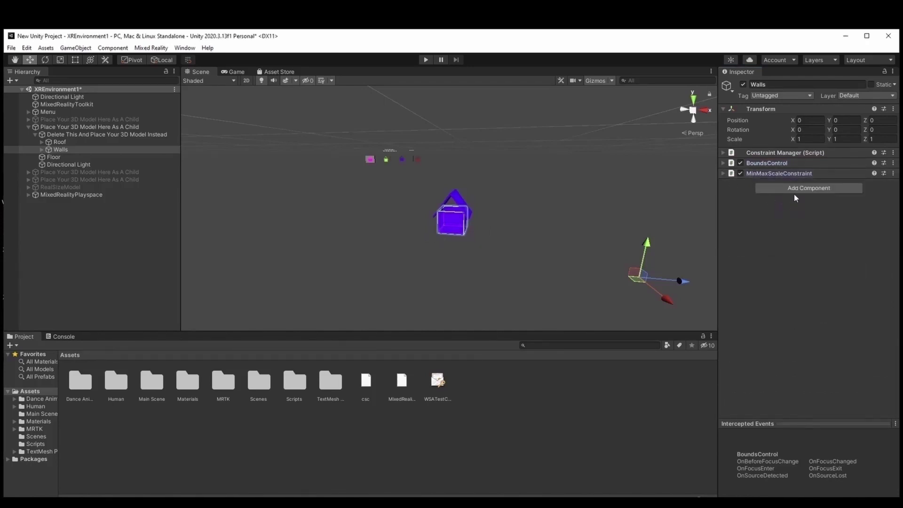
- Add Rotation Axis Constraint, NearInteractionGrabbable and Object Manipulator to Walls, collapsing each, then deselect
click(795, 189)
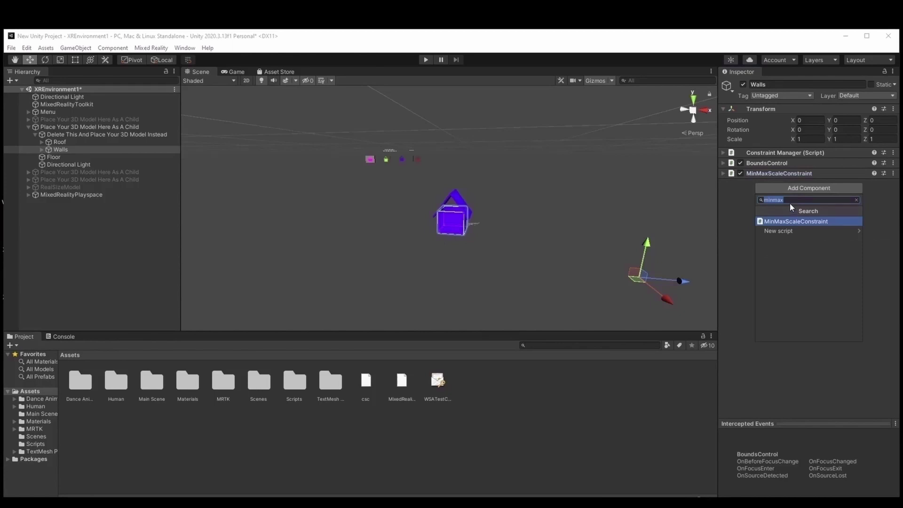
text(rotation)
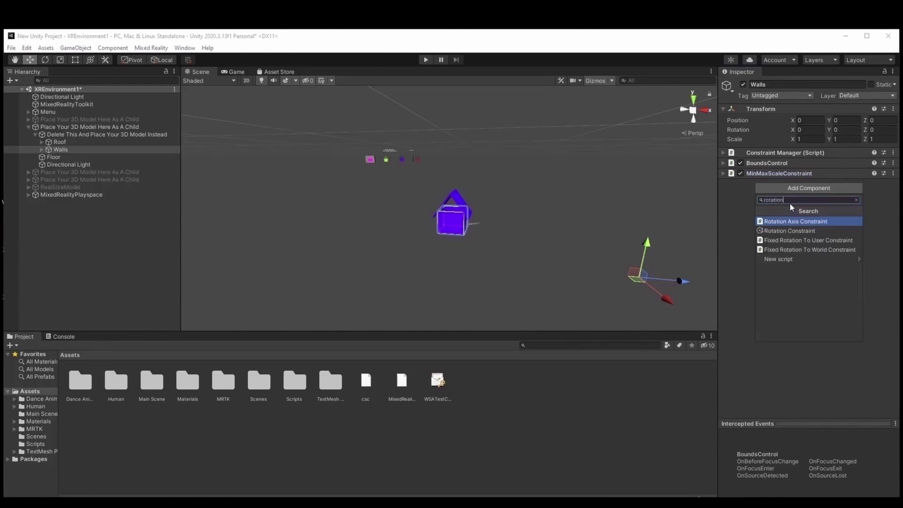
click(790, 222)
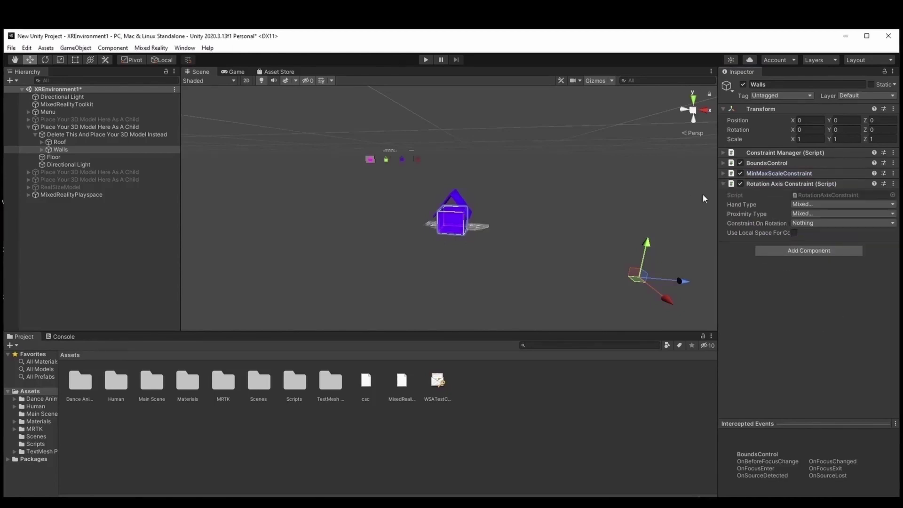
click(724, 183)
click(786, 199)
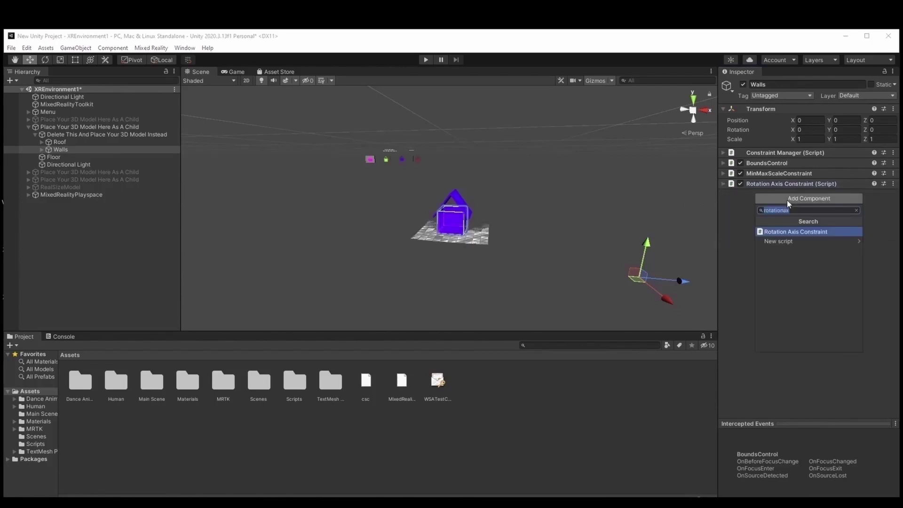
text(nearint)
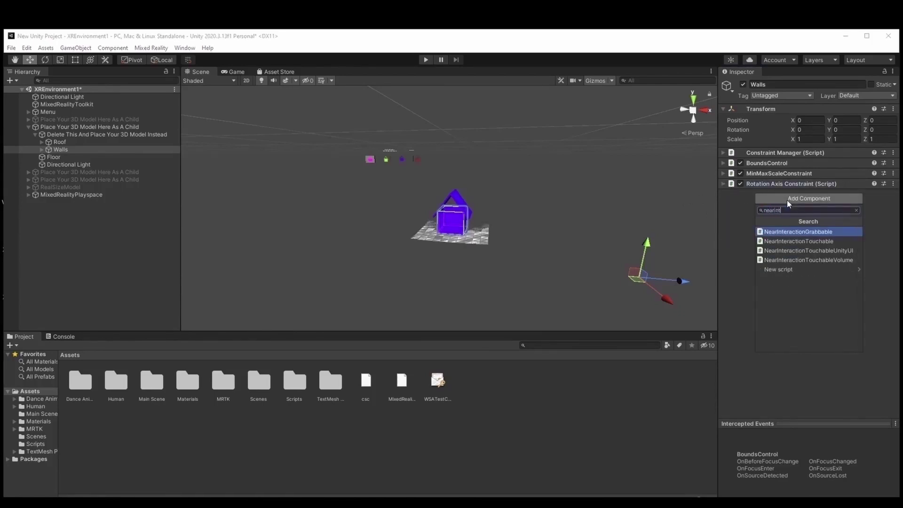
key(Return)
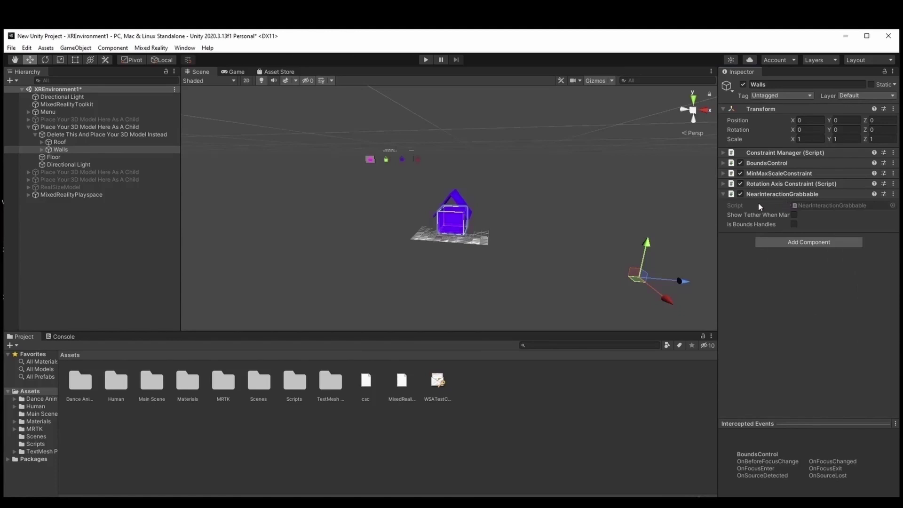
click(732, 197)
click(800, 208)
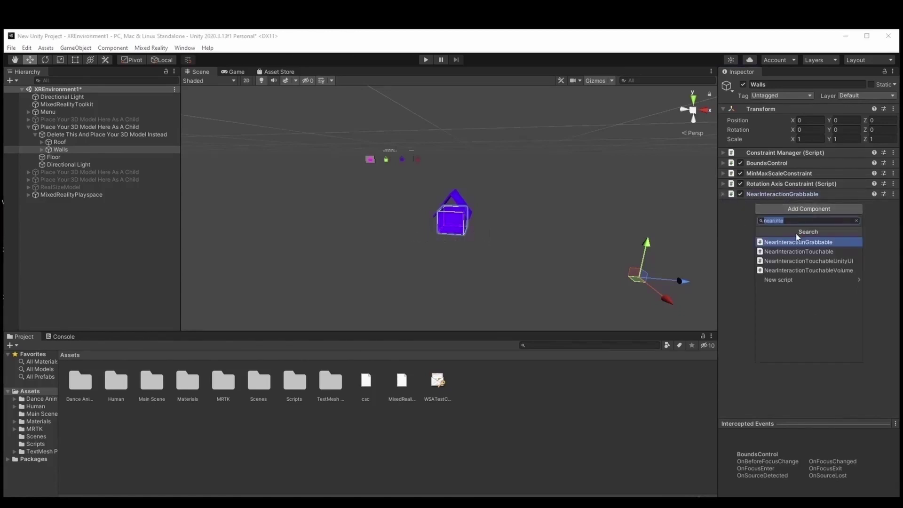
text(objec)
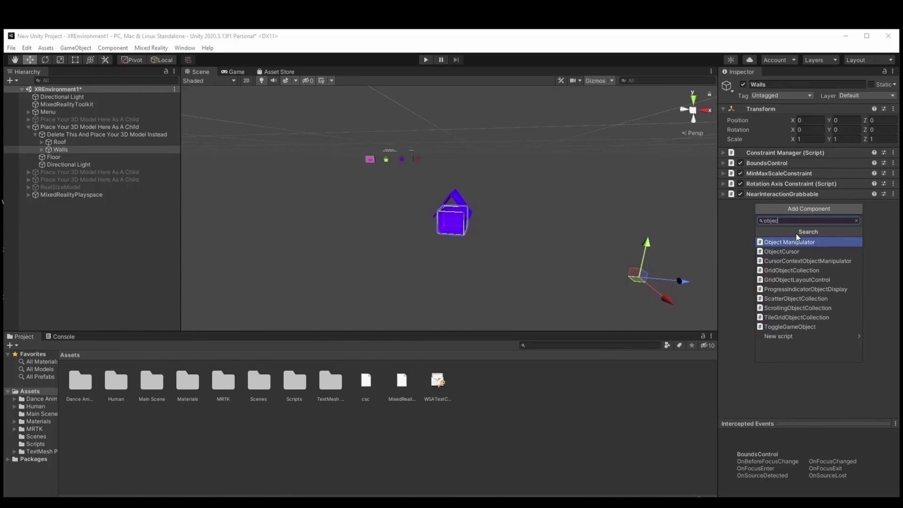
key(Return)
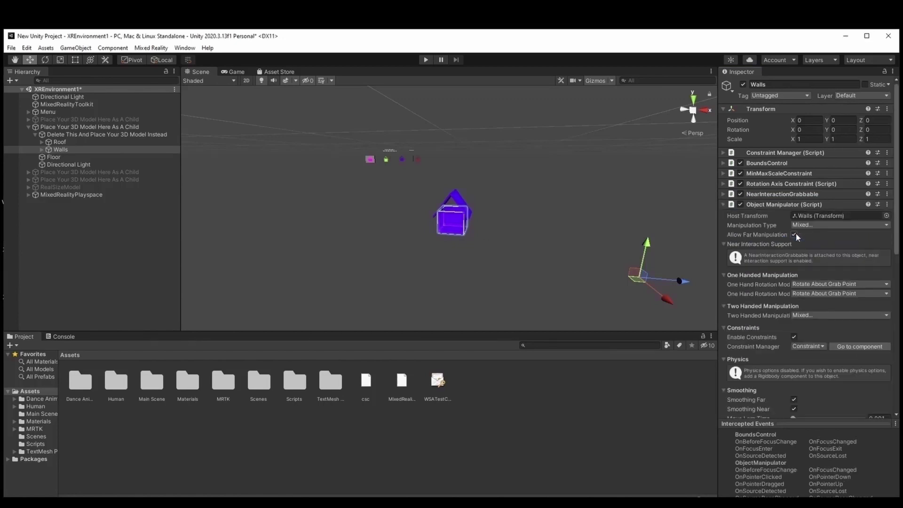
click(722, 203)
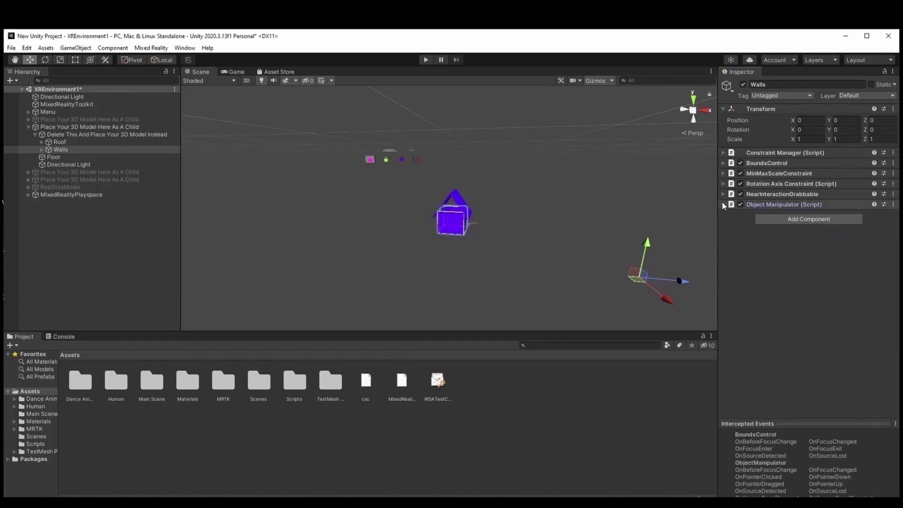
click(514, 215)
click(425, 60)
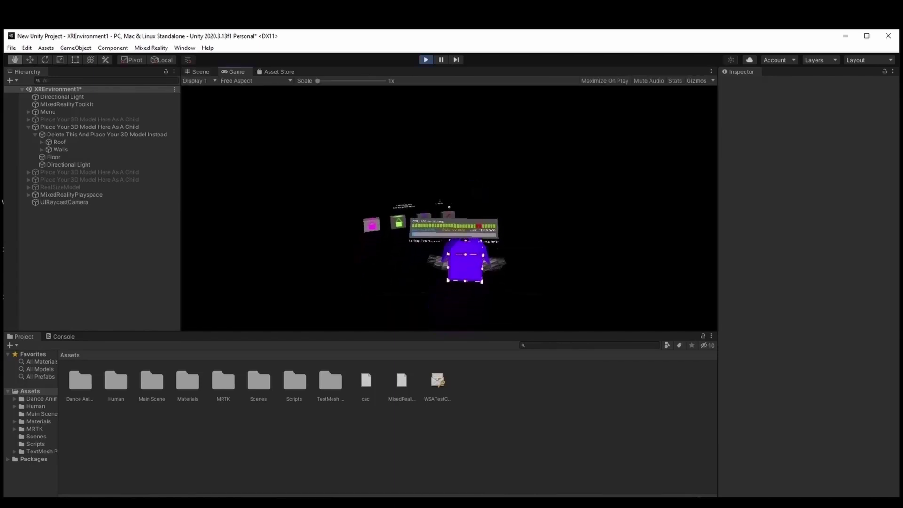
right_drag(449, 208, 436, 263)
key(space)
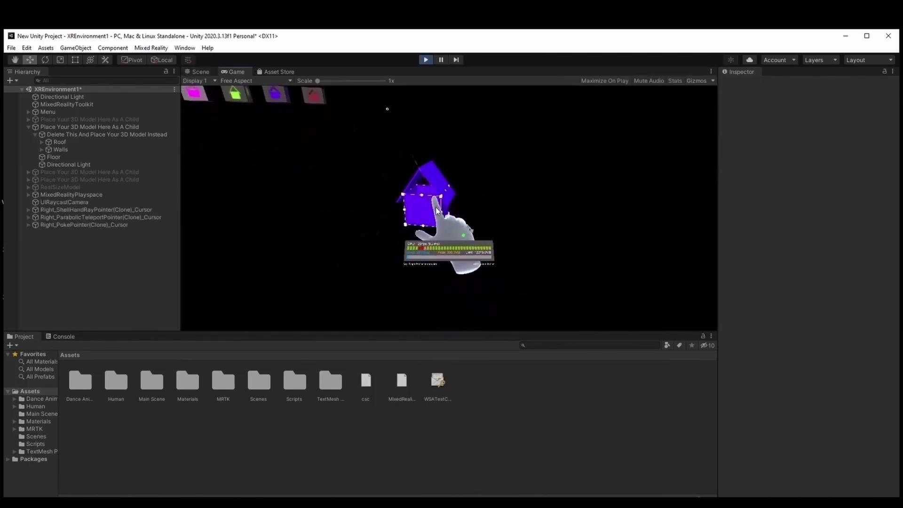
key(w)
drag(425, 181, 616, 174)
drag(422, 202, 483, 197)
drag(491, 233, 397, 208)
key(s)
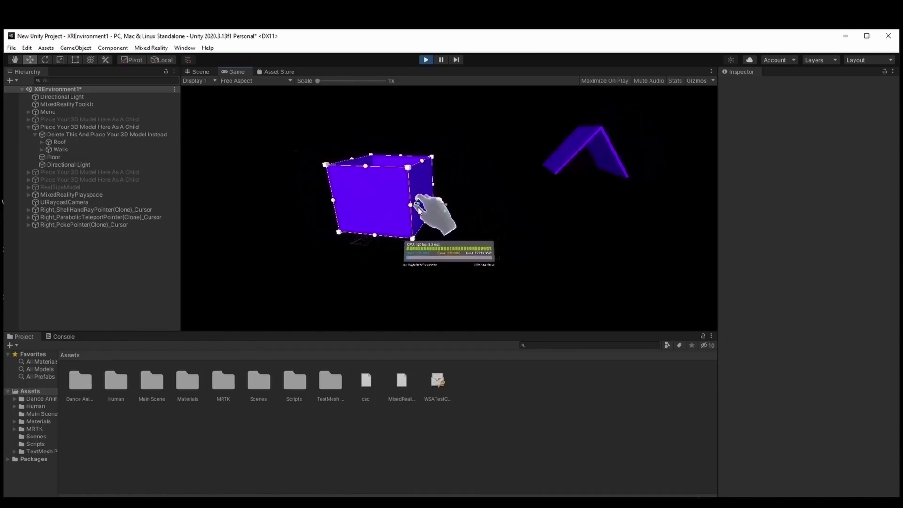
key(w)
drag(413, 204, 689, 122)
click(430, 64)
- Stop play, change the Walls' BoundsControl Activation to Activate Manually, and start play mode again
click(430, 63)
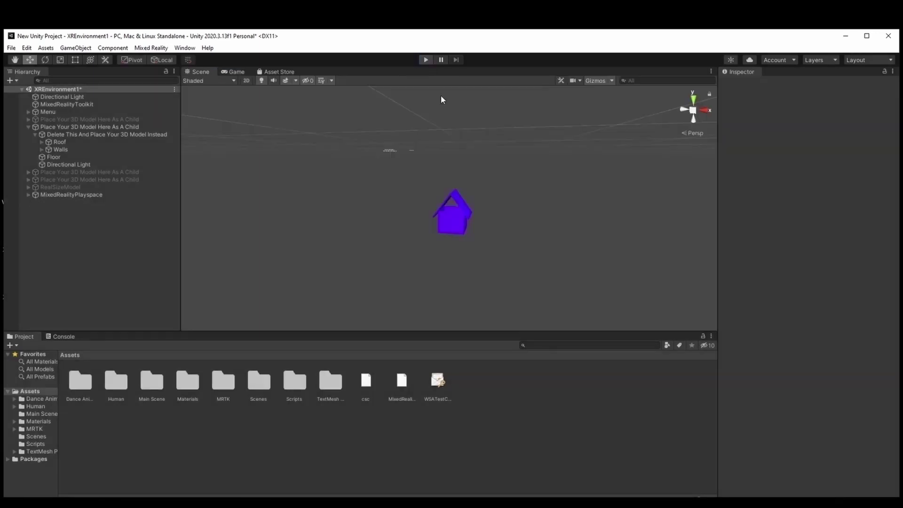
click(440, 214)
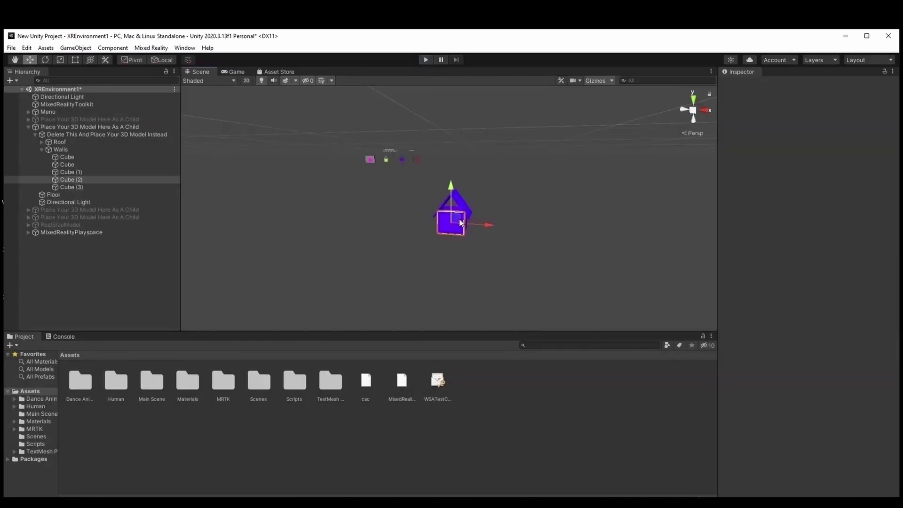
click(64, 149)
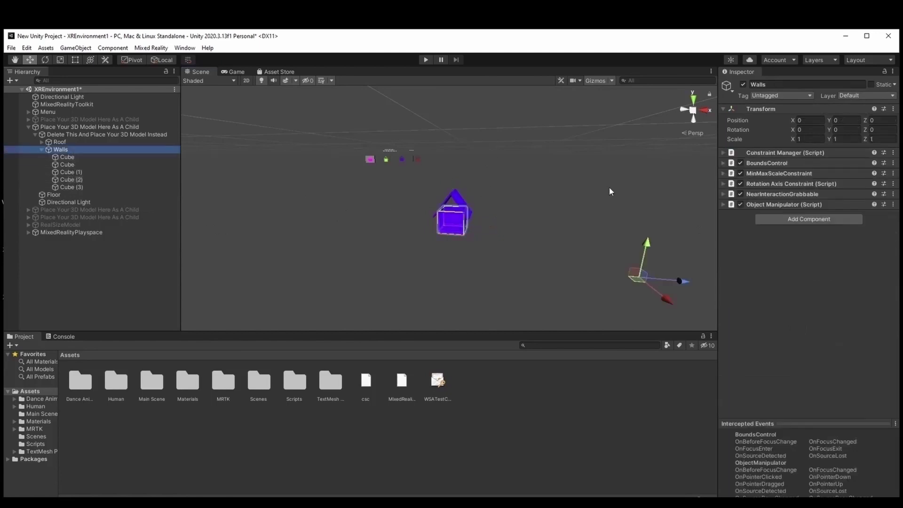
click(723, 162)
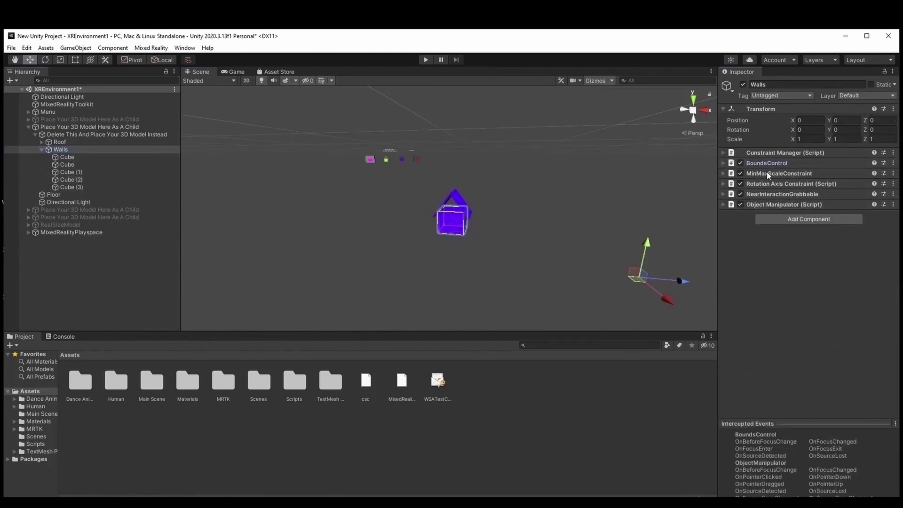
click(823, 207)
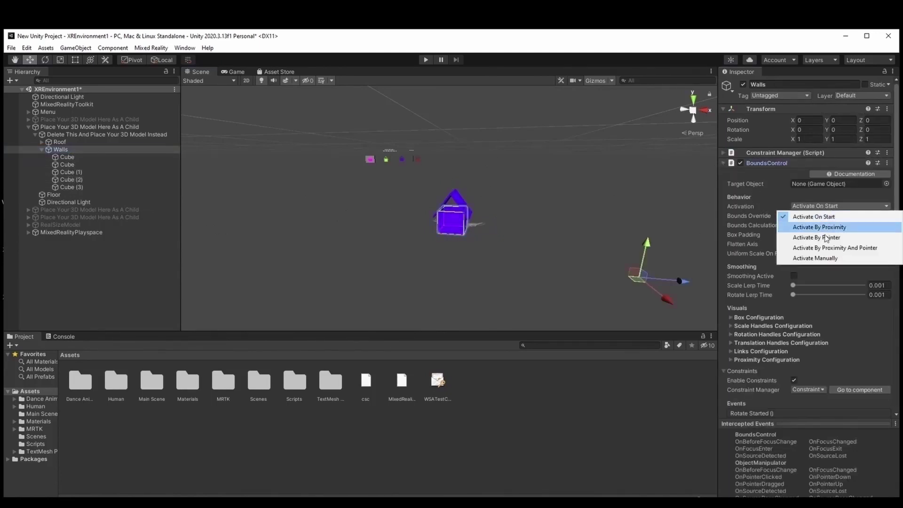
click(817, 258)
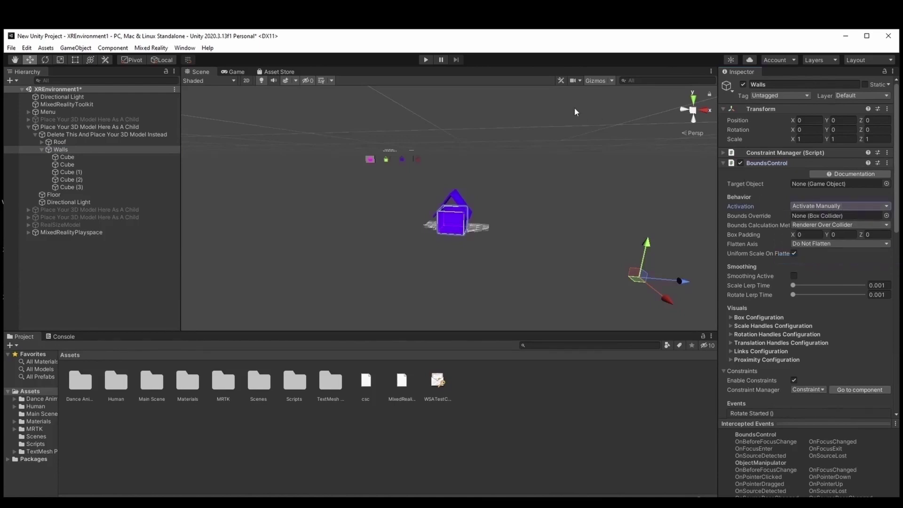
click(425, 60)
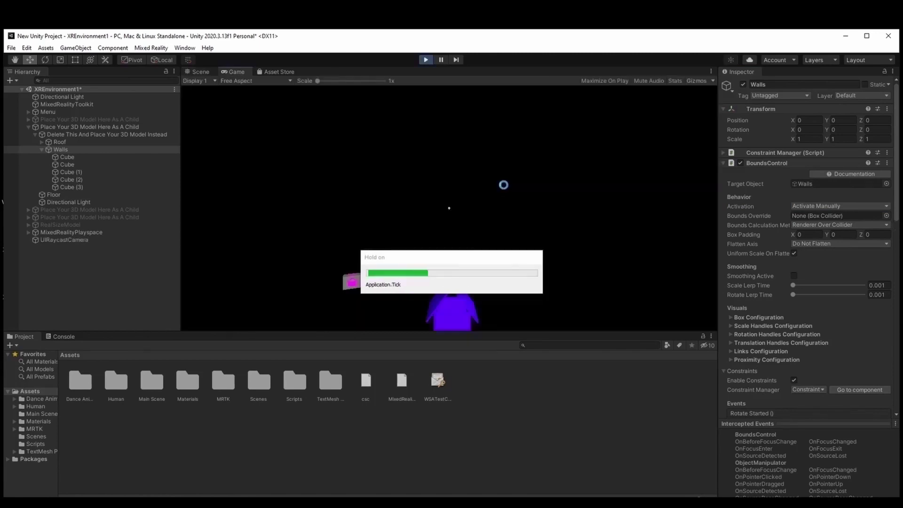
- Use the simulated hand to pull the roof off and drag the walls away, then stop play
key(w)
key(space)
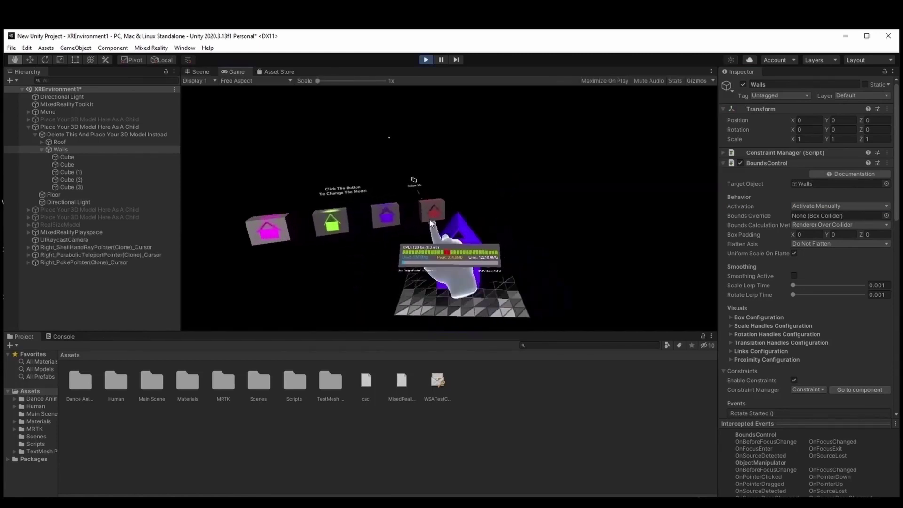
key(w)
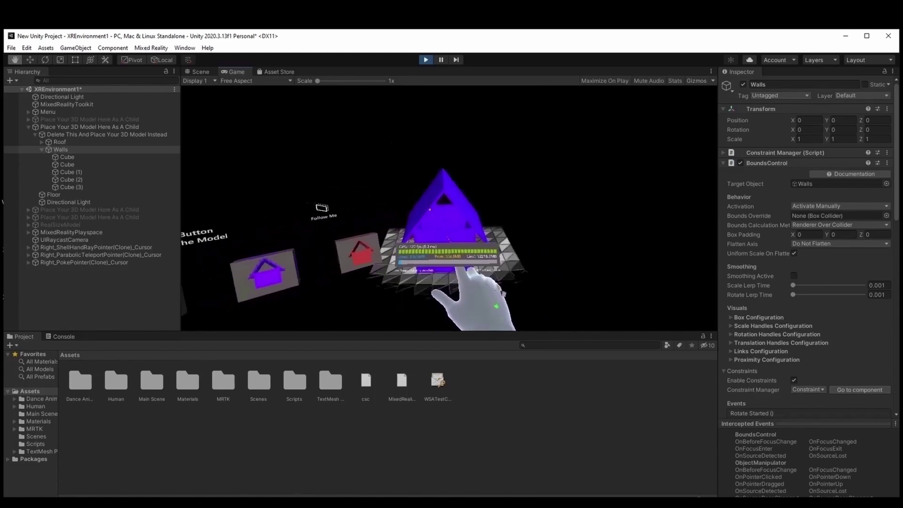
key(q)
key(e)
key(s)
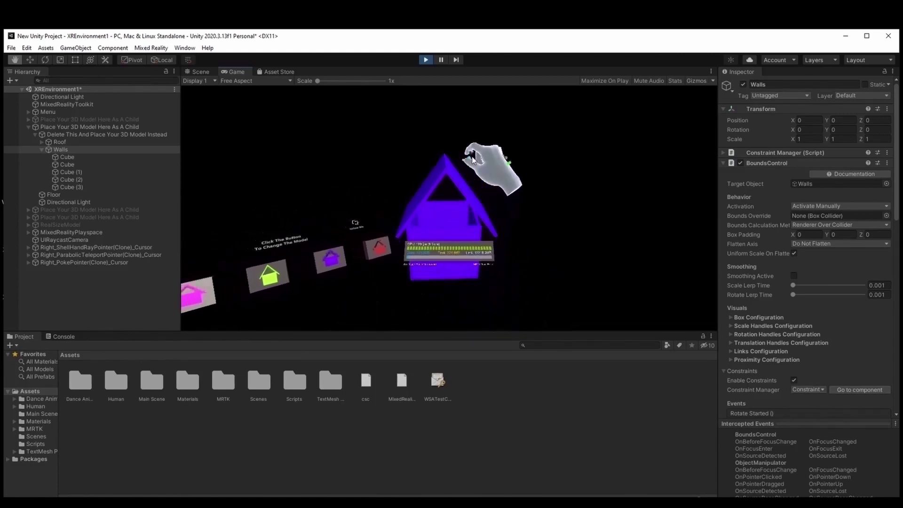
drag(472, 160, 523, 217)
key(q)
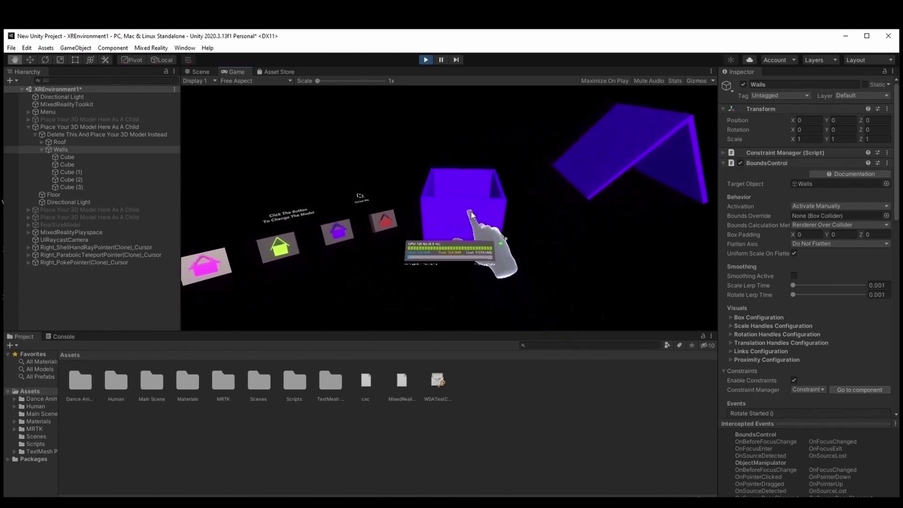
drag(473, 198, 443, 160)
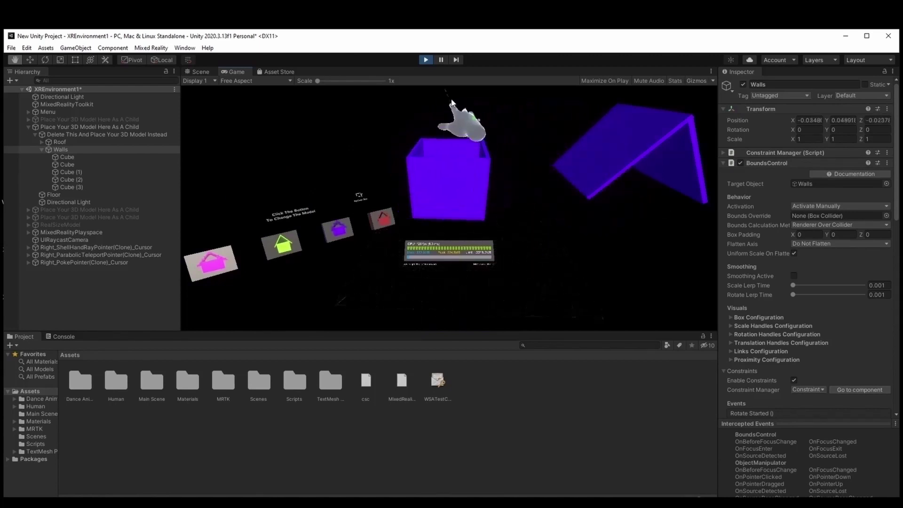
click(425, 61)
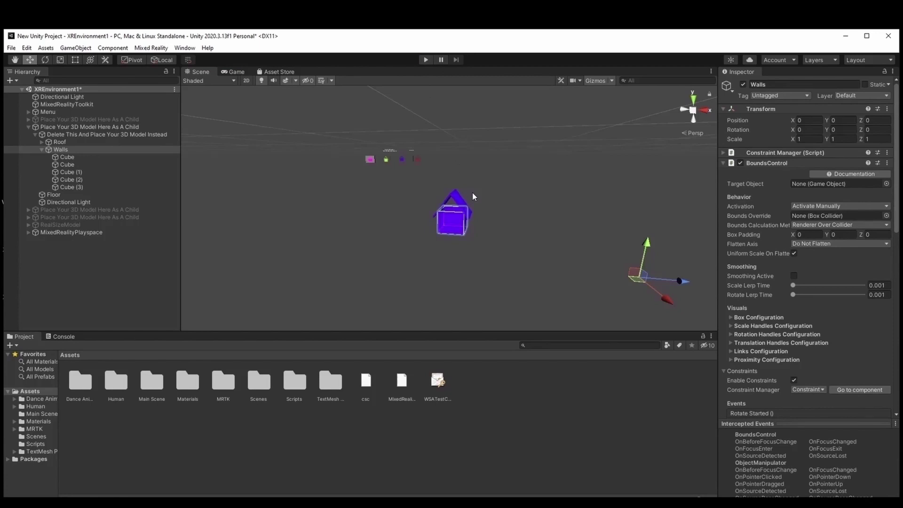
- Frame and orbit the house model, then collapse its Delete This And Place Your 3D Model Instead entry
click(121, 134)
double_click(121, 127)
mouse_move(504, 212)
alt+mouse_down()
mouse_move(478, 221)
mouse_move(490, 223)
alt+mouse_up()
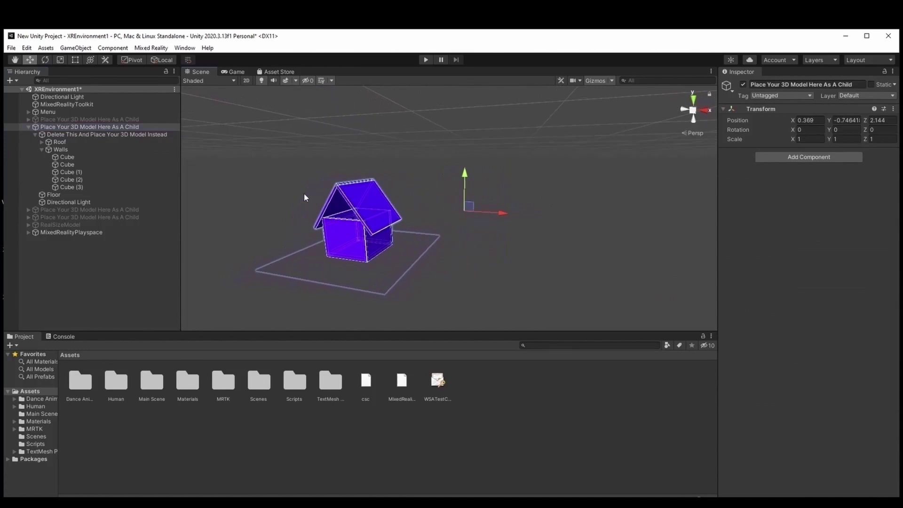
click(33, 134)
click(36, 135)
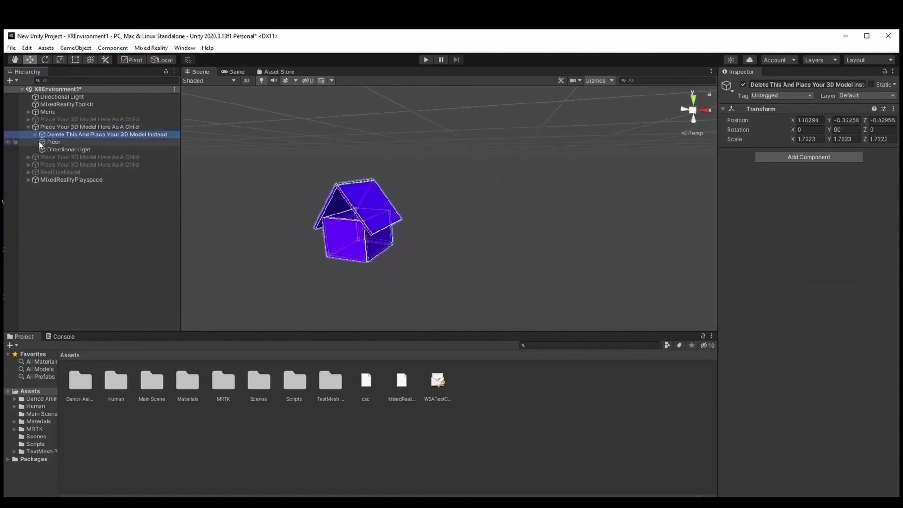
click(10, 48)
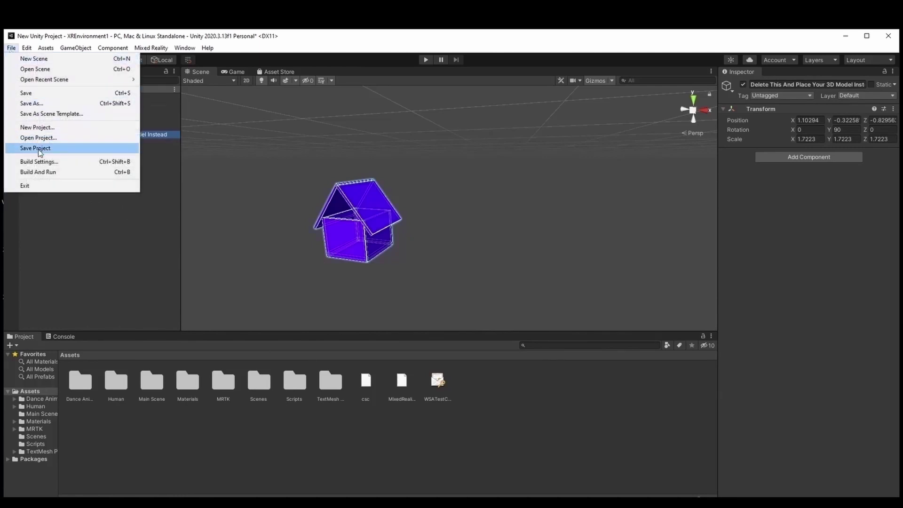
- Switch the build platform to Universal Windows Platform in Build Settings
click(39, 161)
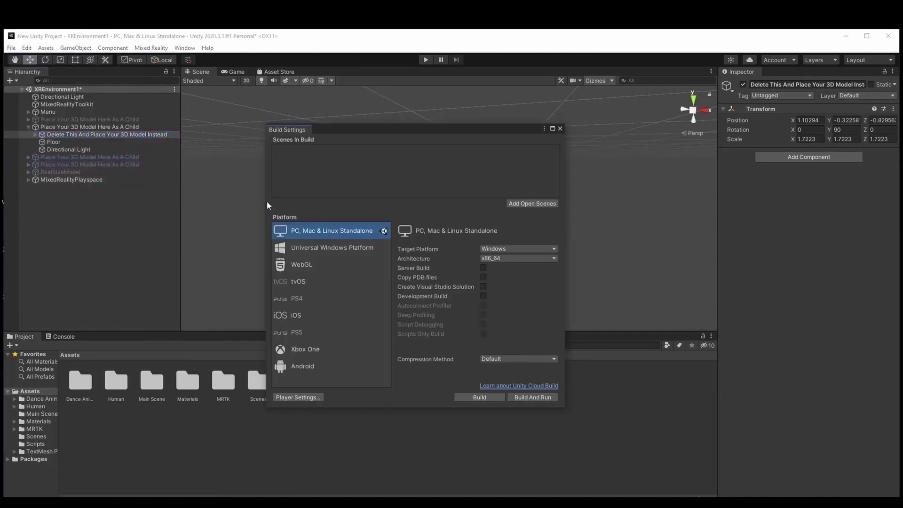
click(301, 249)
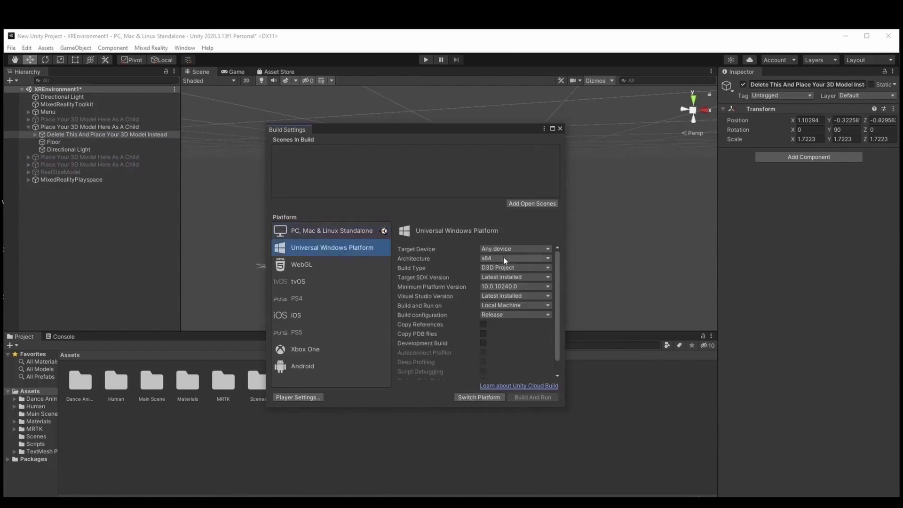
click(462, 397)
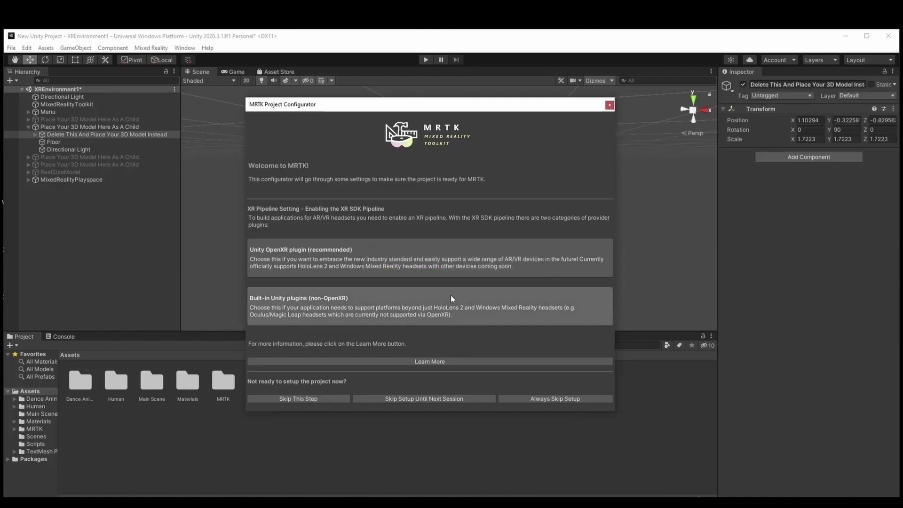
click(609, 105)
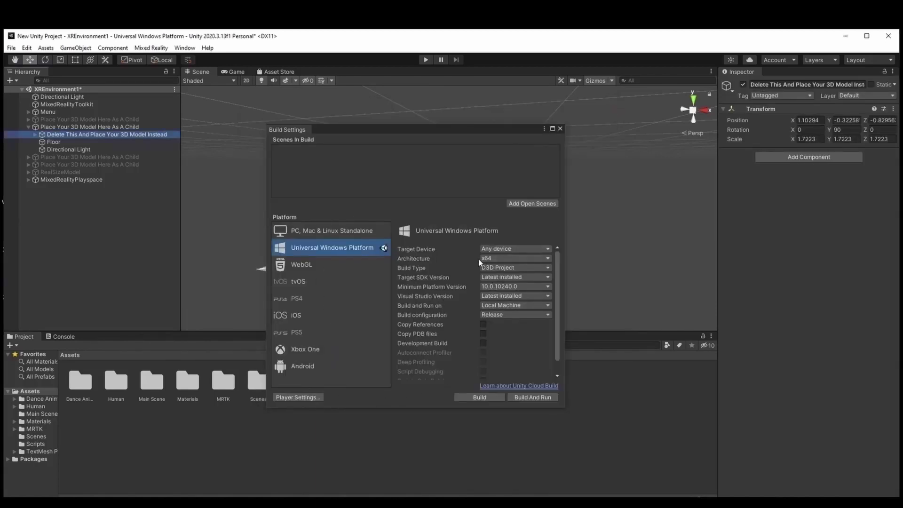
- Set architecture to ARM64, minimum platform version to 10.0.18362.0, and add the open scene
click(496, 258)
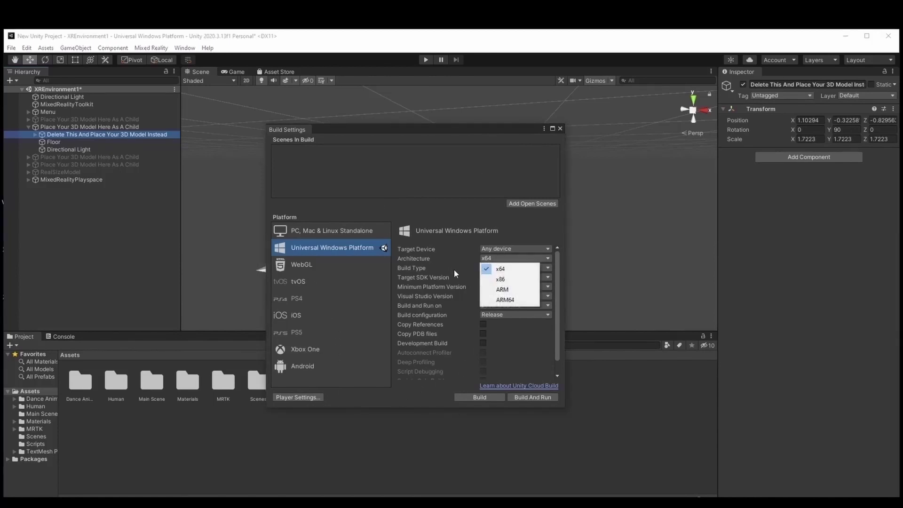
click(506, 299)
click(487, 287)
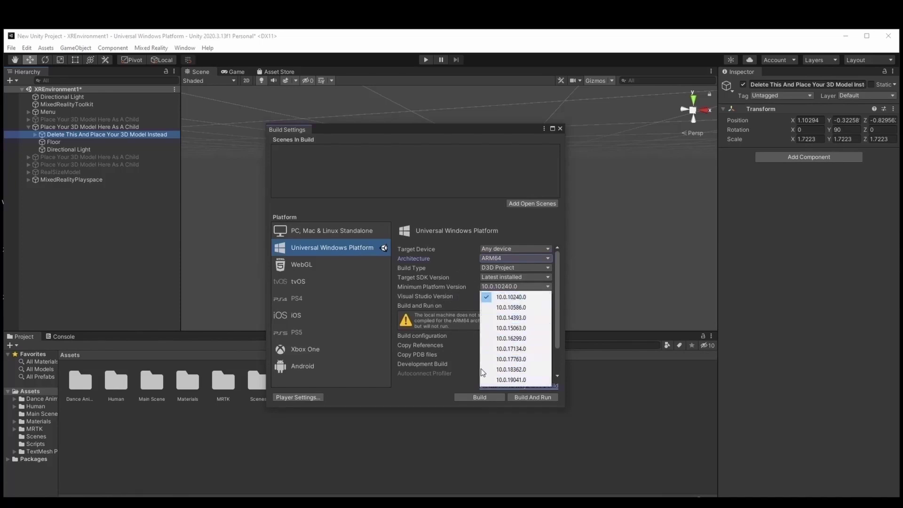
click(511, 370)
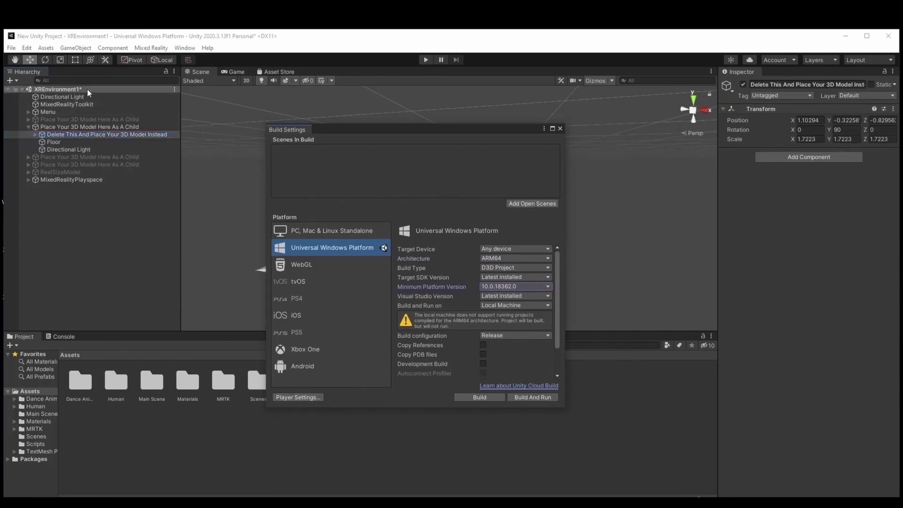
click(527, 206)
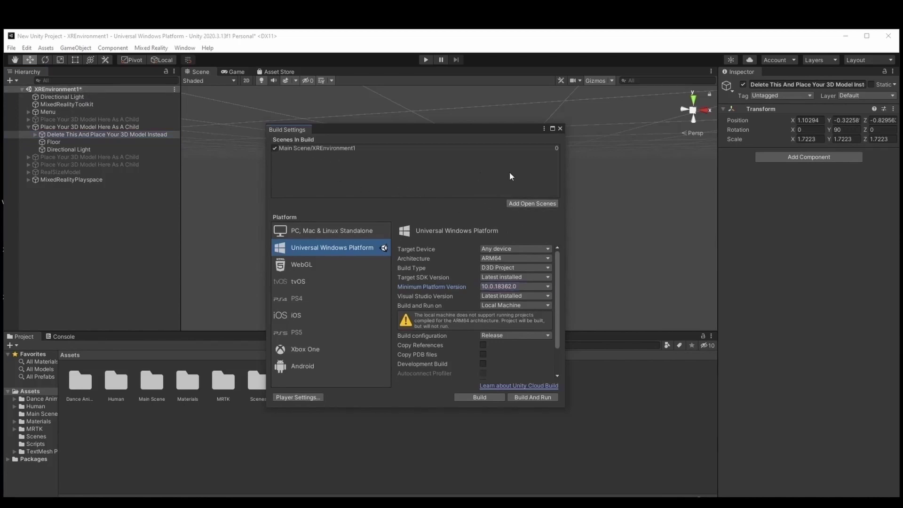
- Set Product Name to XREnvironment1 and Company Name to Architectural Spies Ltd. in Player Settings
click(297, 397)
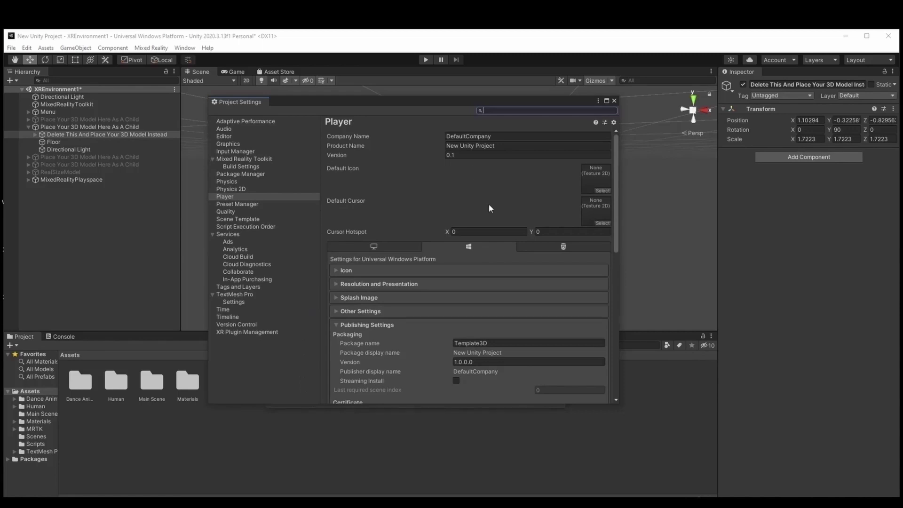
click(494, 146)
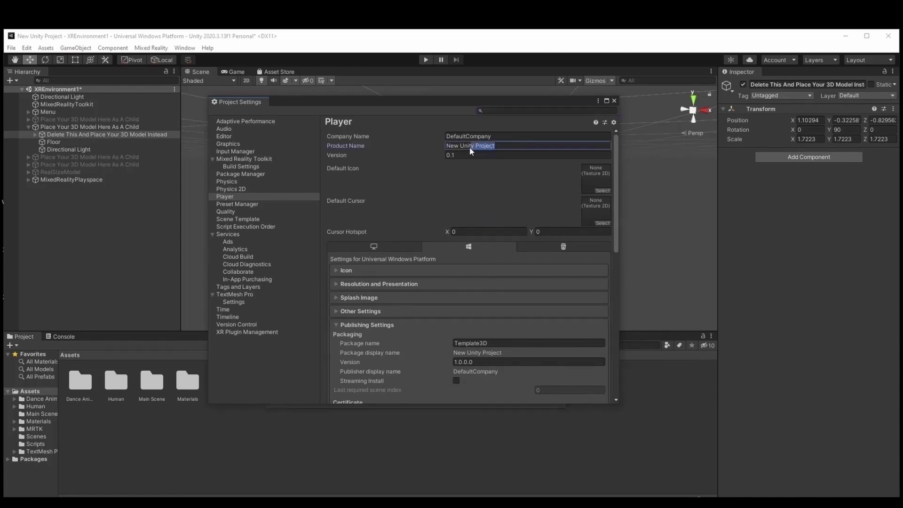
text(XREnvironment1)
click(509, 140)
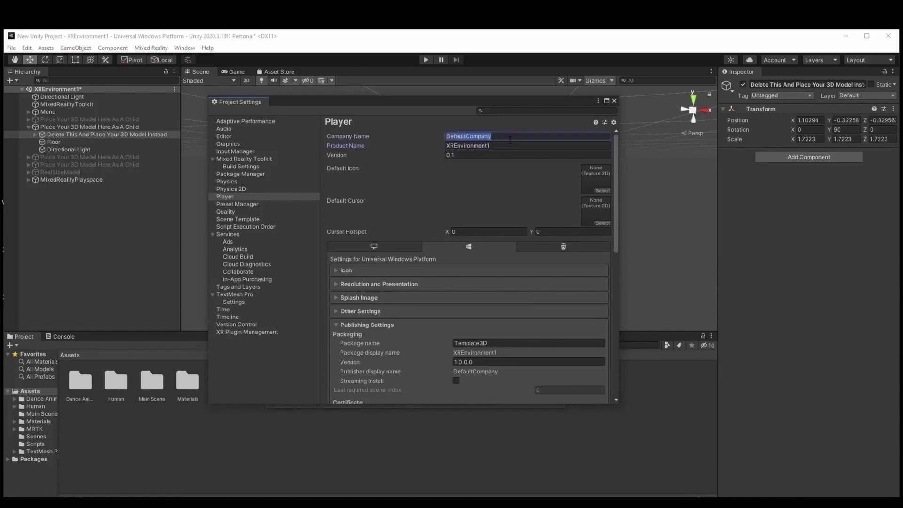
text(Architectural )
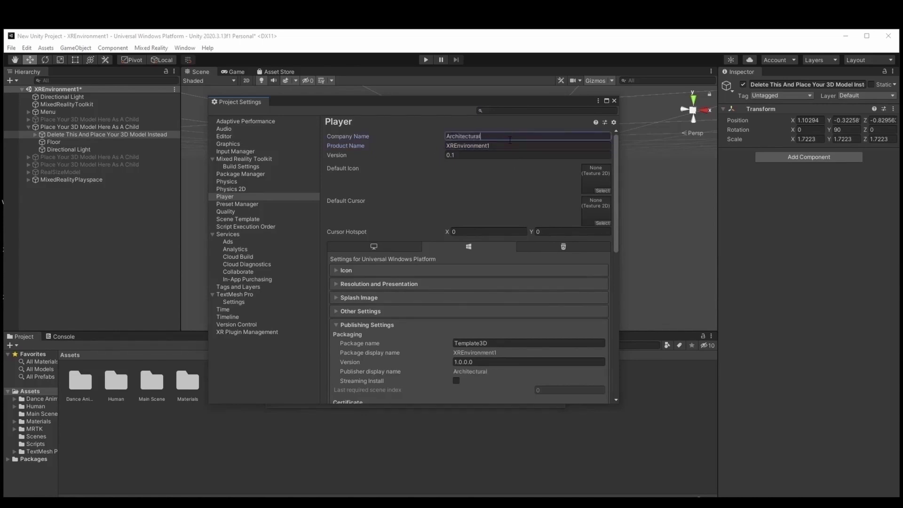
text(Spe)
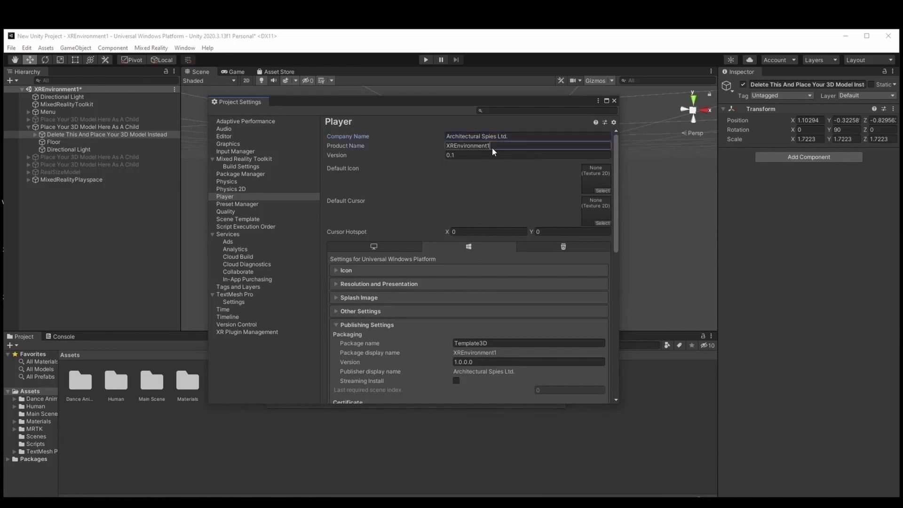
click(493, 148)
key(ctrl+c)
- Set the Publishing Settings package name and description to XREnvironment1
scroll(502, 207, down, 1)
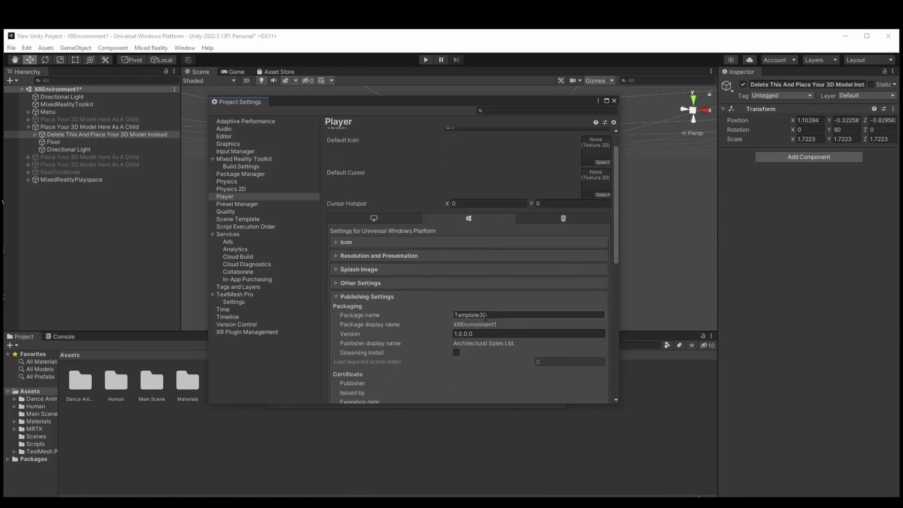
key(ctrl+v)
scroll(456, 337, down, 3)
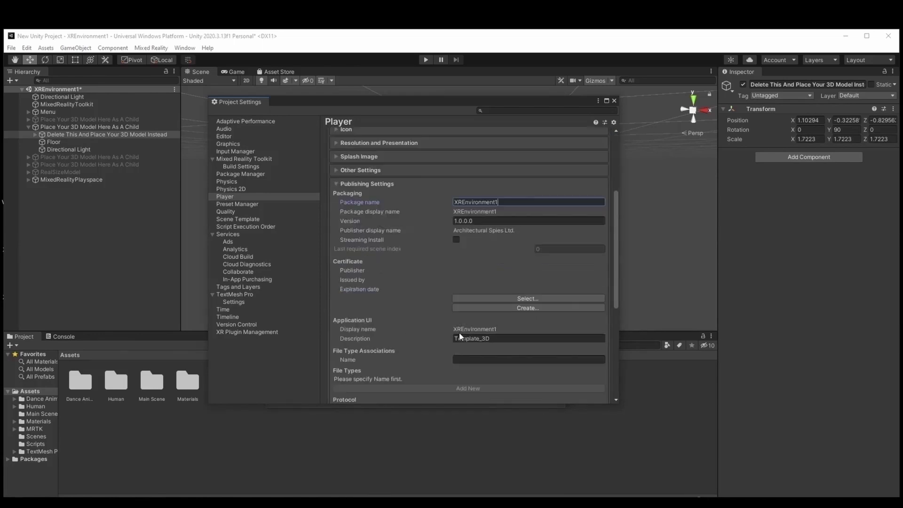
click(476, 338)
key(ctrl+v)
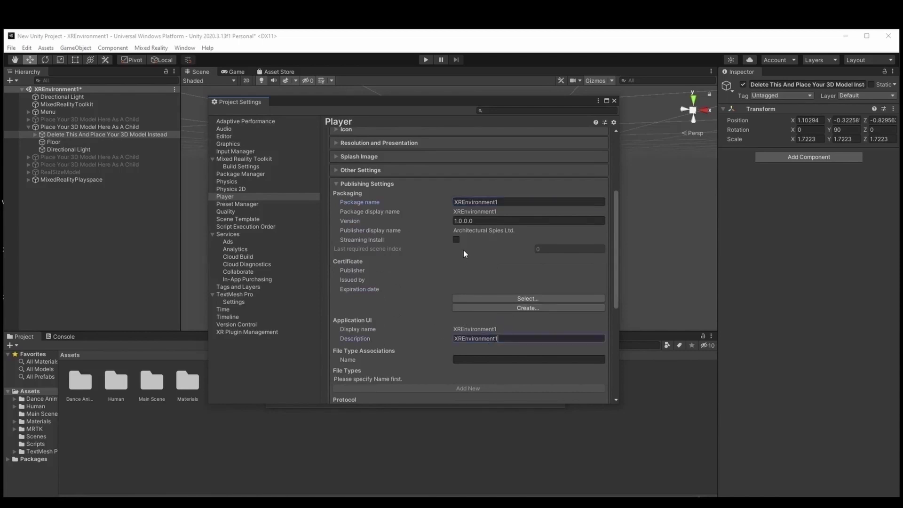
- Install XR Plugin Management and enable the Windows Mixed Reality plug-in provider
click(248, 332)
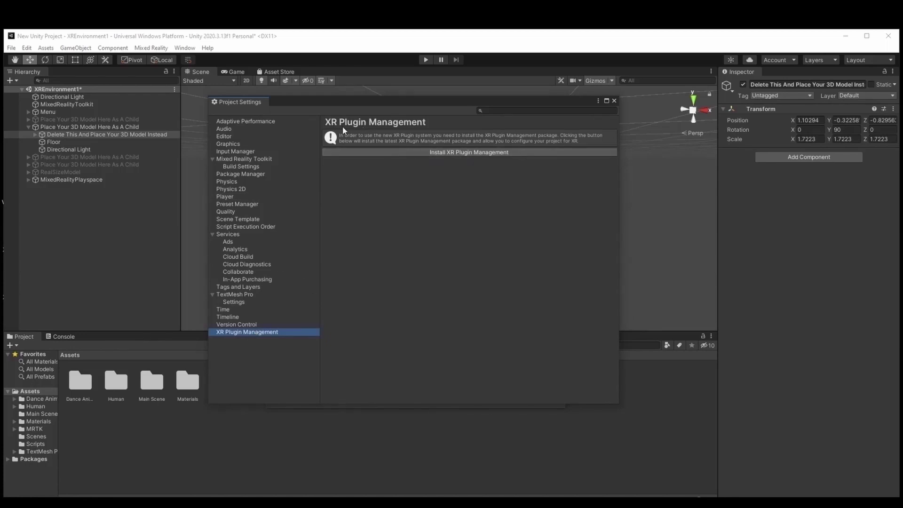
click(440, 152)
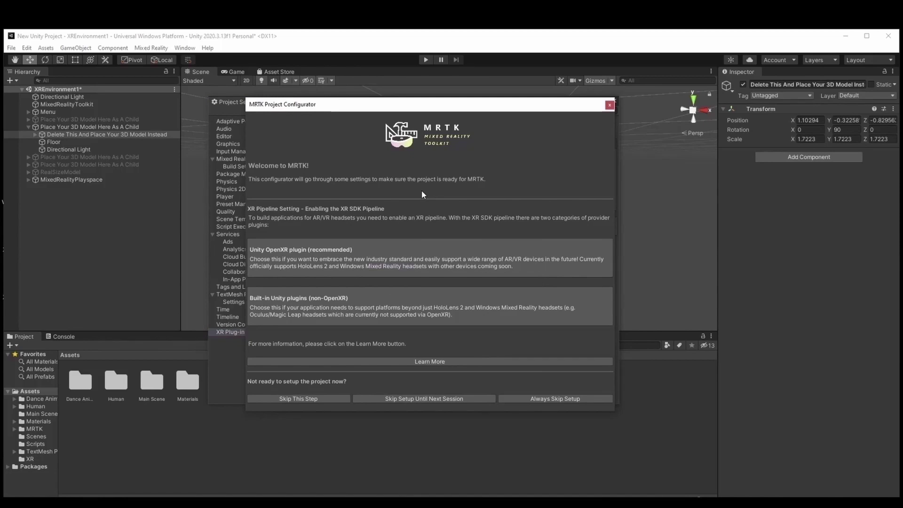
click(609, 104)
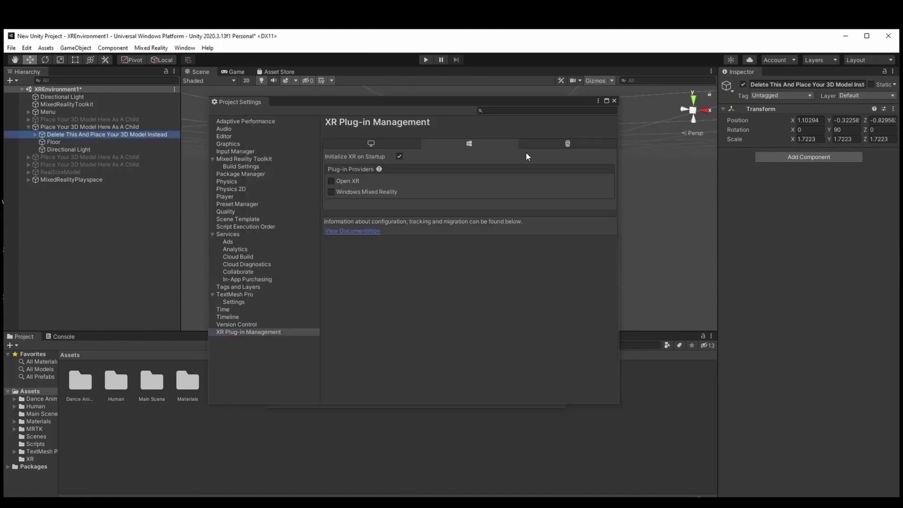
click(331, 193)
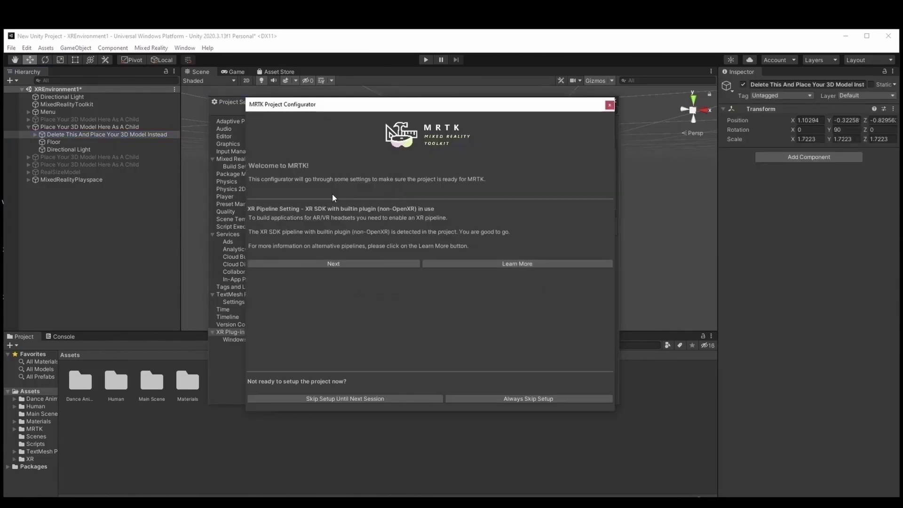
- Apply the recommended MRTK project settings and finish the configurator
click(324, 264)
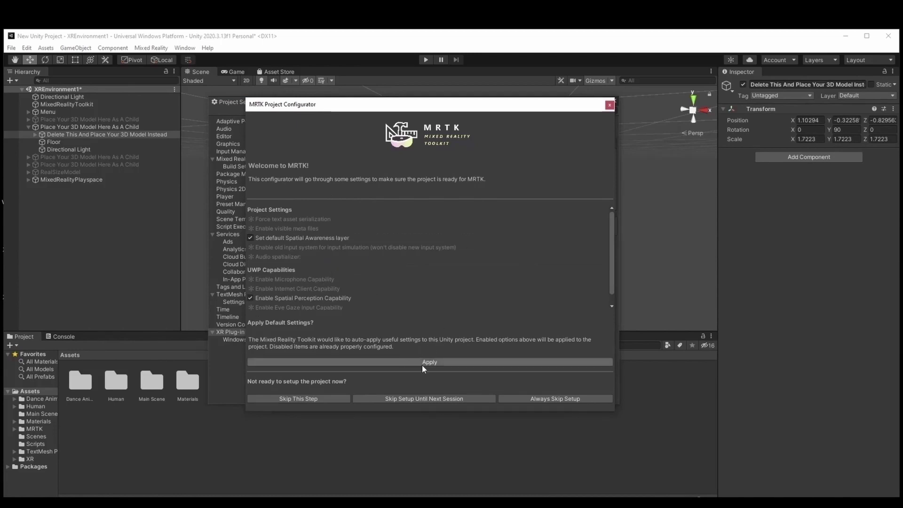
click(437, 362)
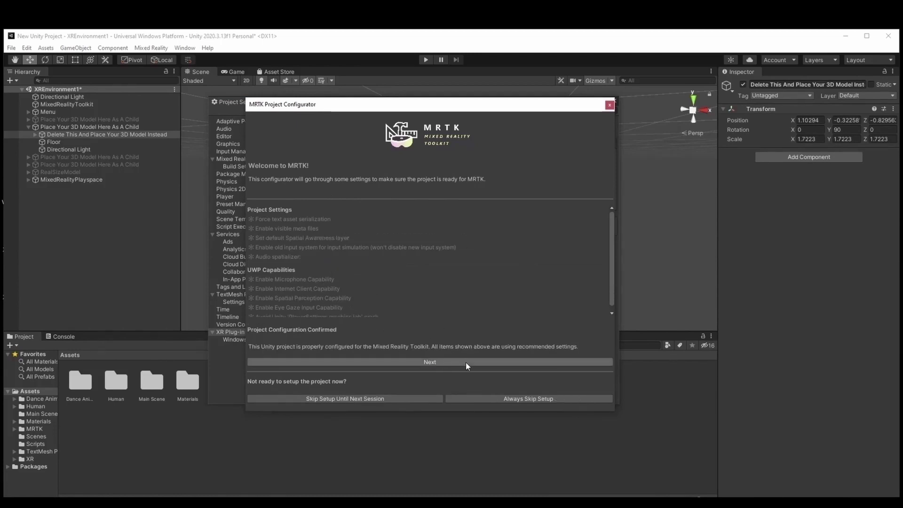
click(435, 361)
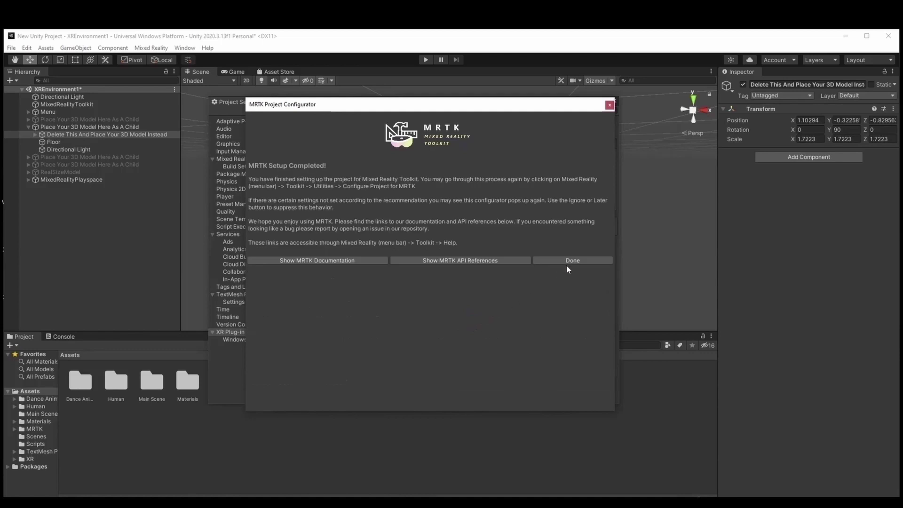
click(569, 261)
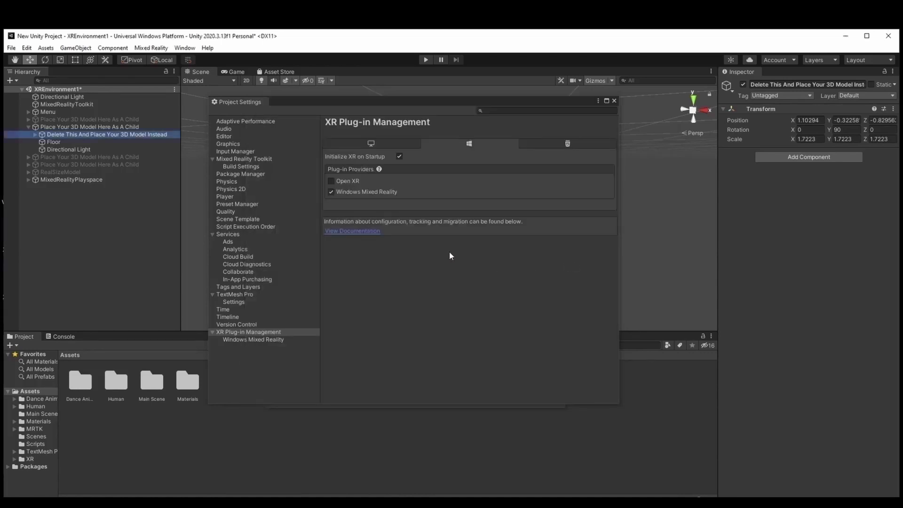
- Build the Universal Windows Platform app into a new Desktop folder named AppForHololens2
click(614, 101)
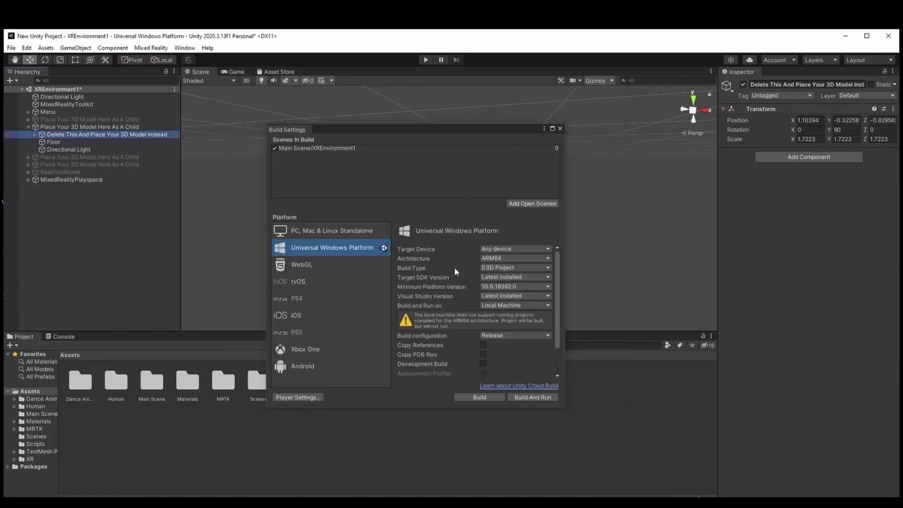
click(478, 398)
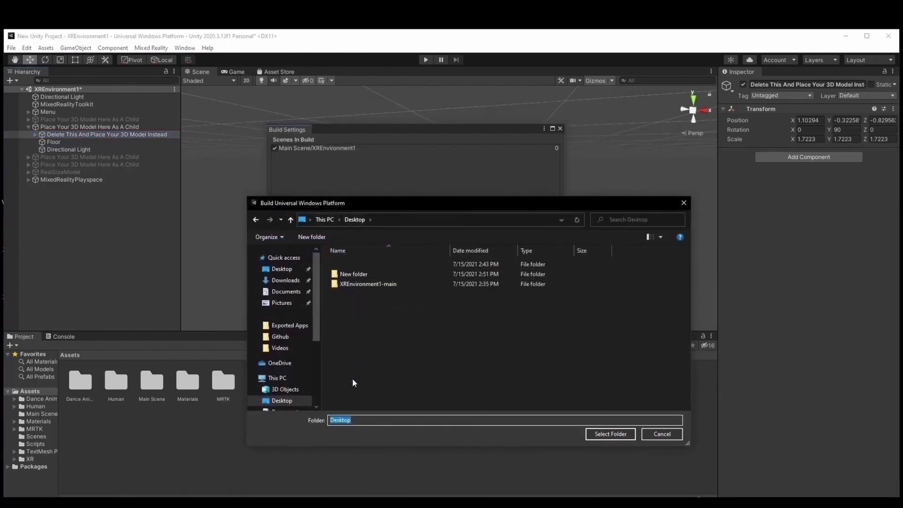
click(312, 236)
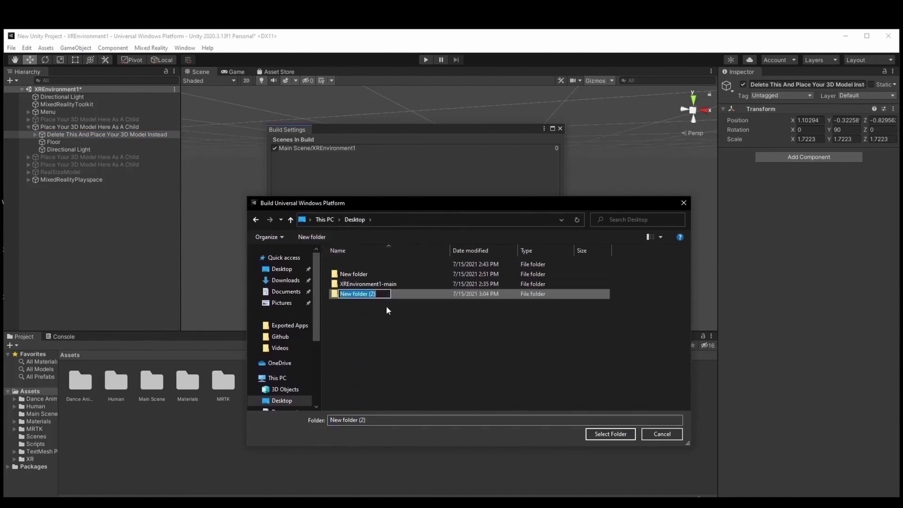
text(AppForHololens2)
key(Return)
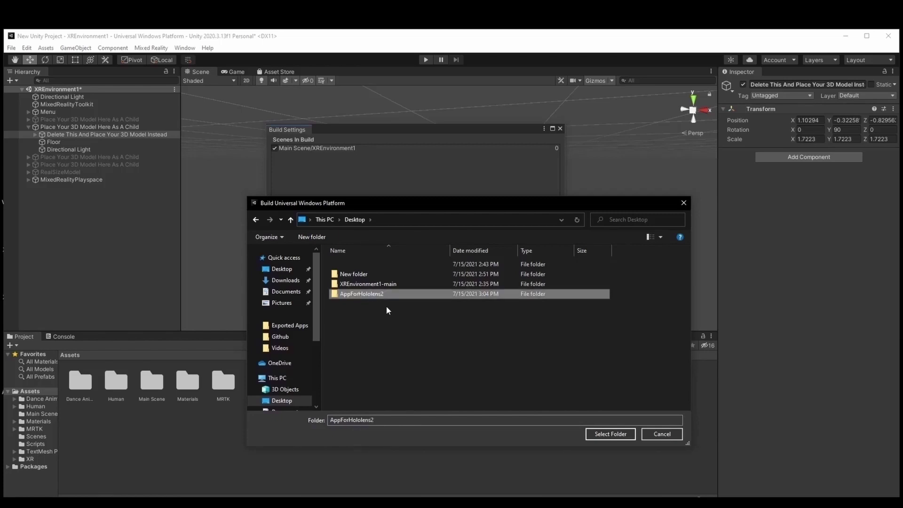
double_click(371, 294)
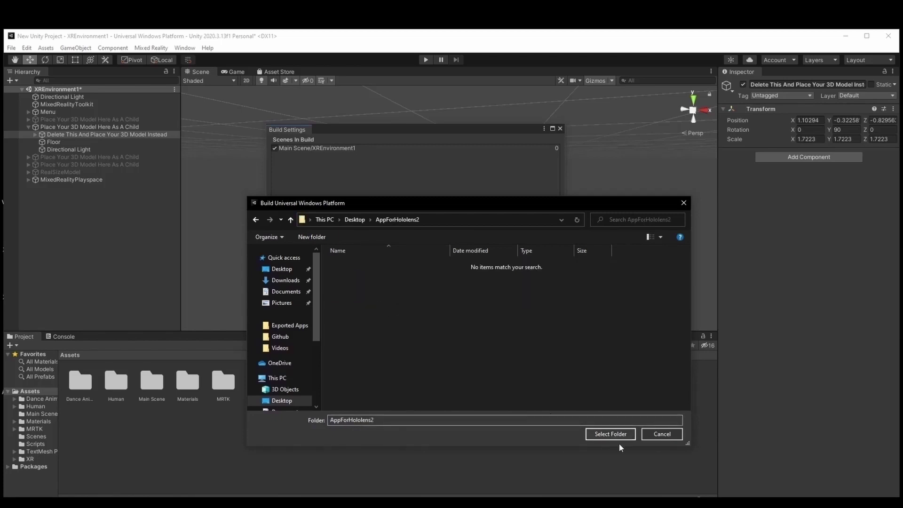
click(611, 433)
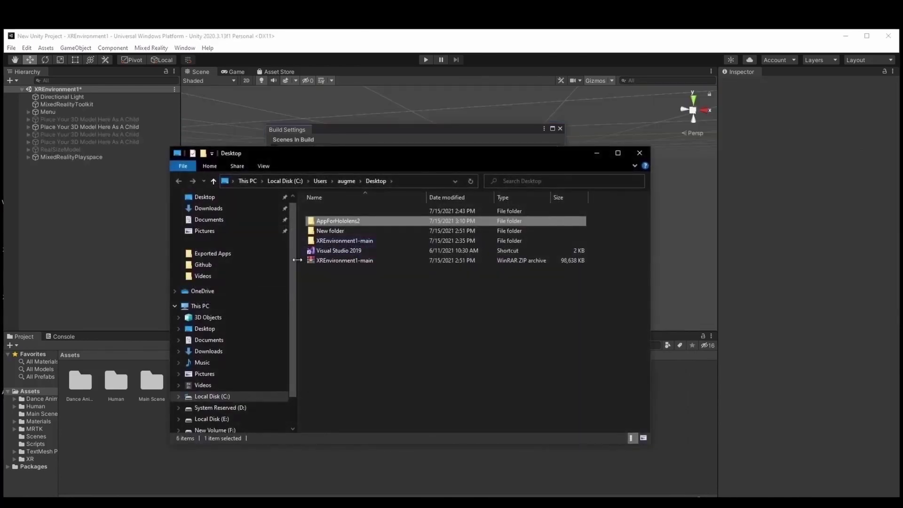
- Open the AppForHololens2 folder and load XREnvironment1.sln in Visual Studio
double_click(332, 221)
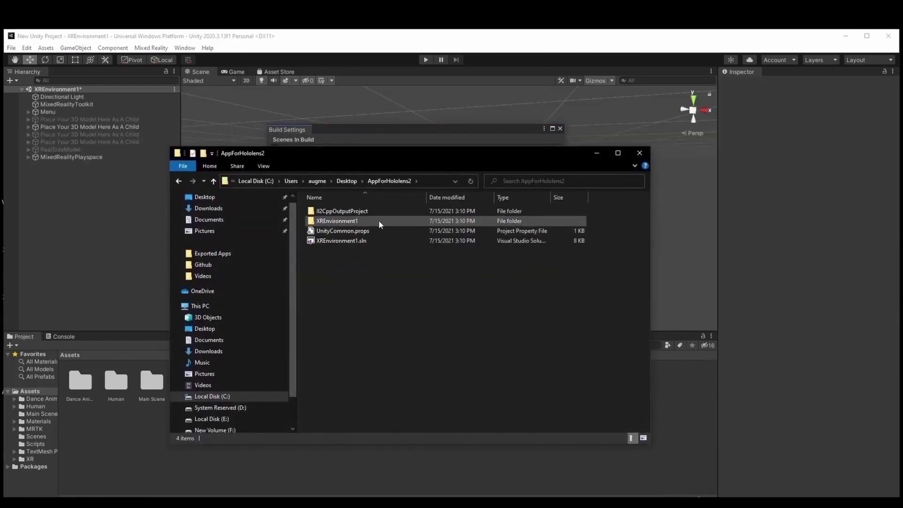
click(364, 242)
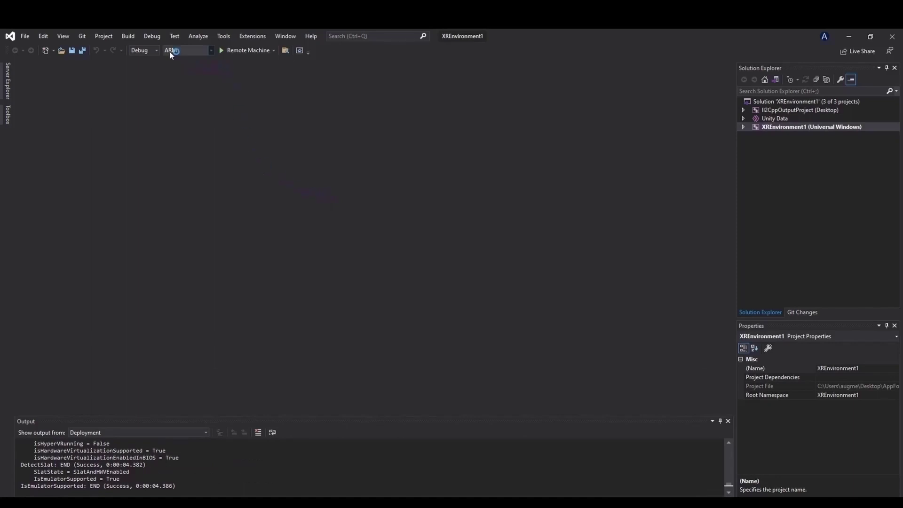
- Set the solution configuration to Master and the platform to ARM64
click(156, 50)
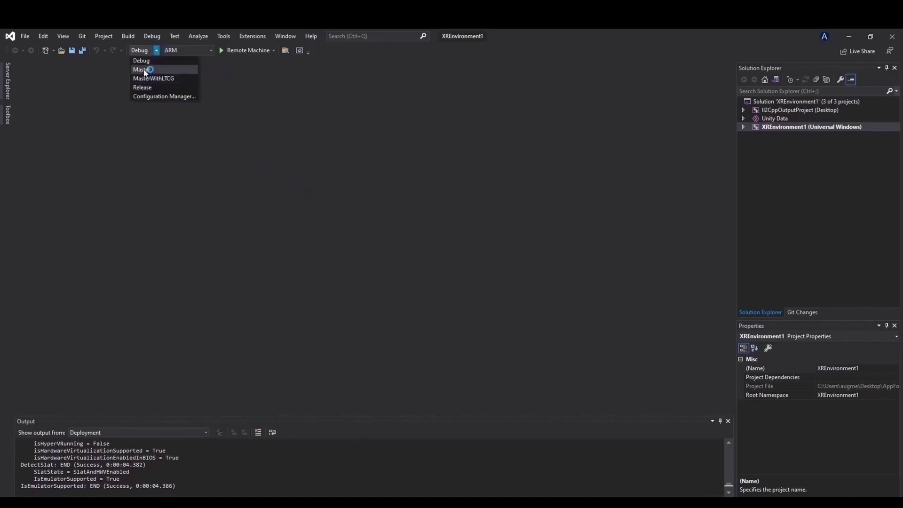
click(142, 69)
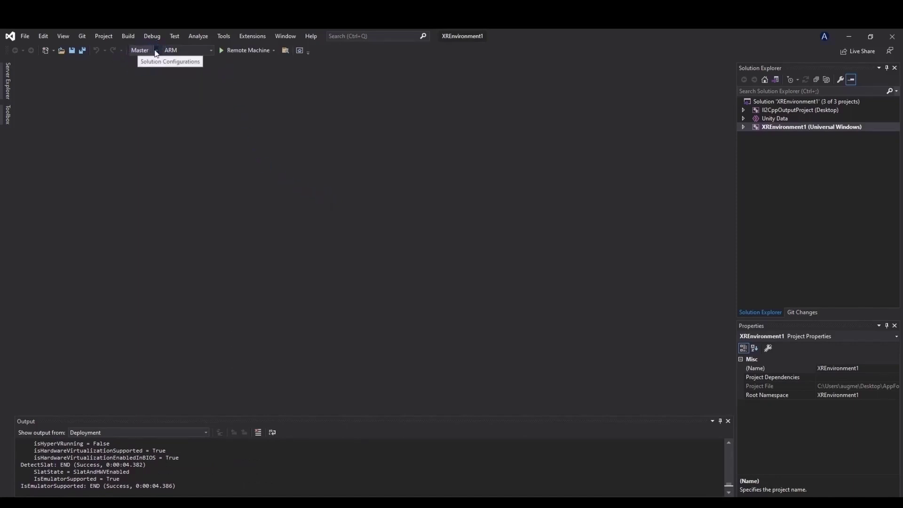
click(214, 50)
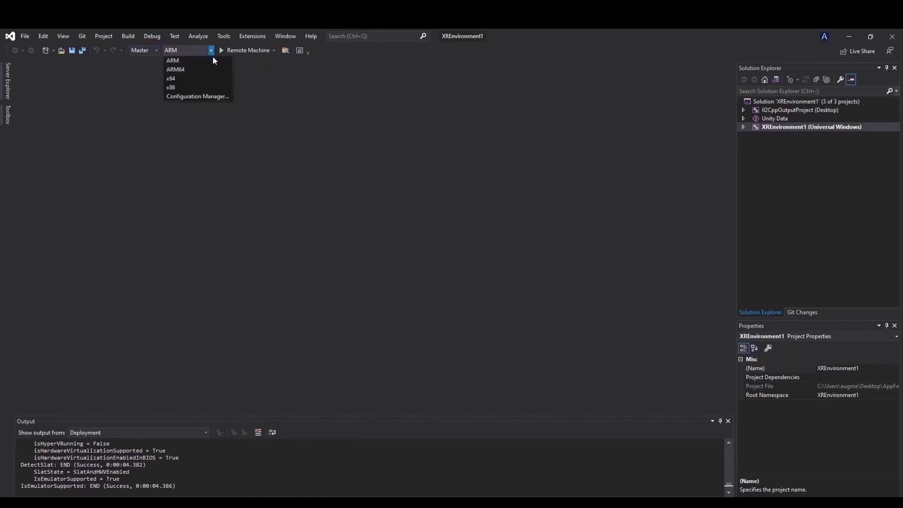
click(177, 70)
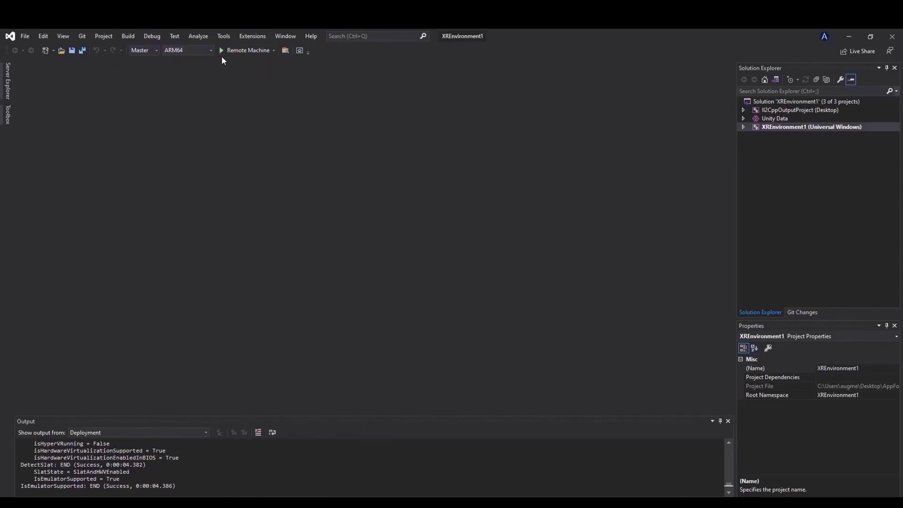
- Start the Create App Packages wizard for the XREnvironment1 Universal Windows project
click(764, 128)
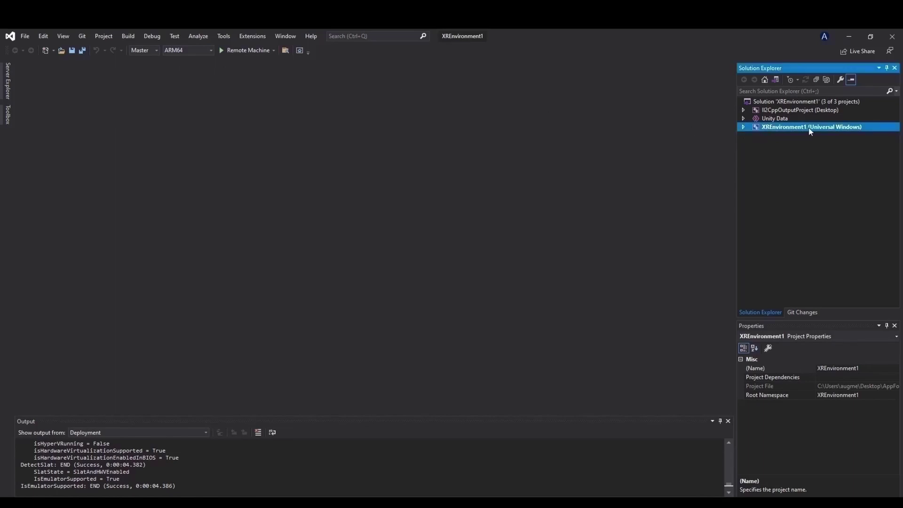
right_click(763, 129)
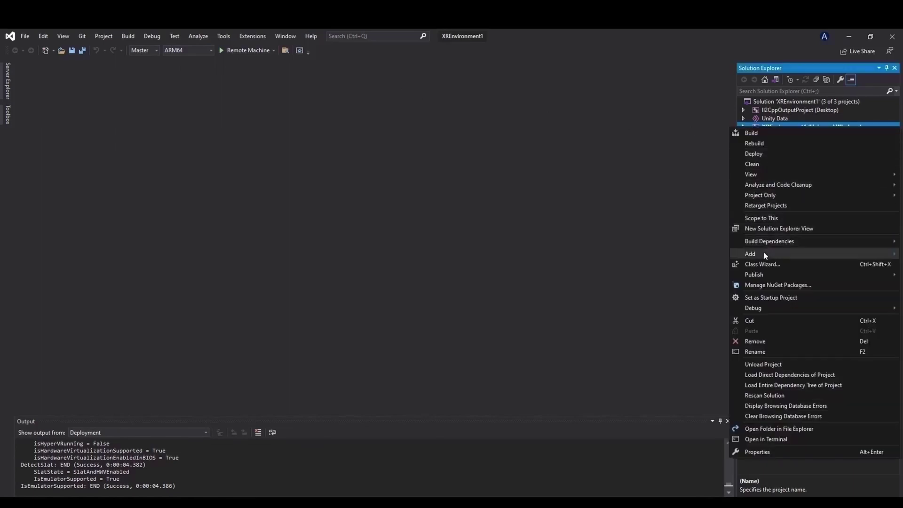
mouse_move(759, 277)
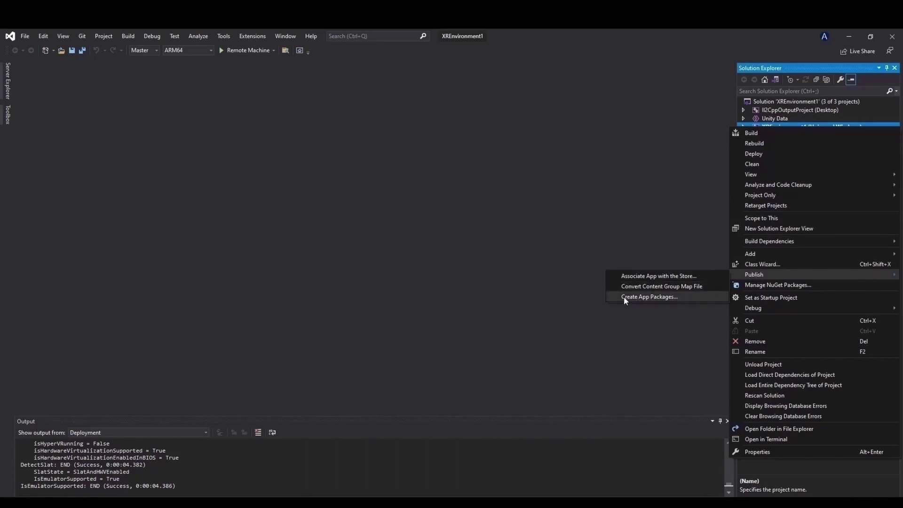
click(649, 296)
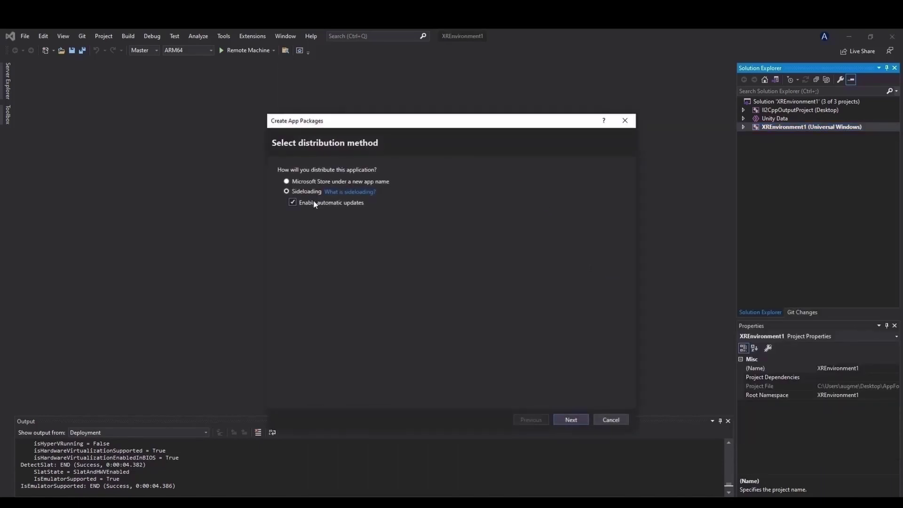
- Create a sideloading MSIX package for ARM64 only, signed with the current certificate
click(564, 418)
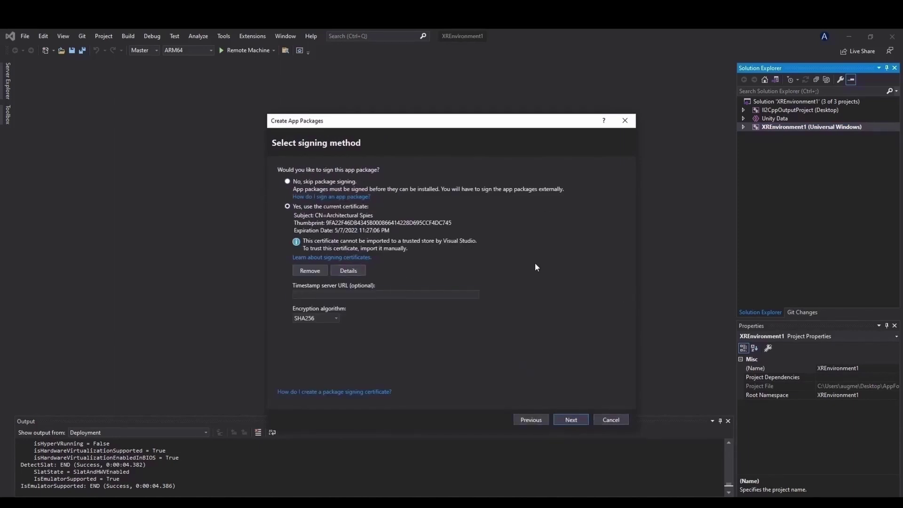
click(572, 419)
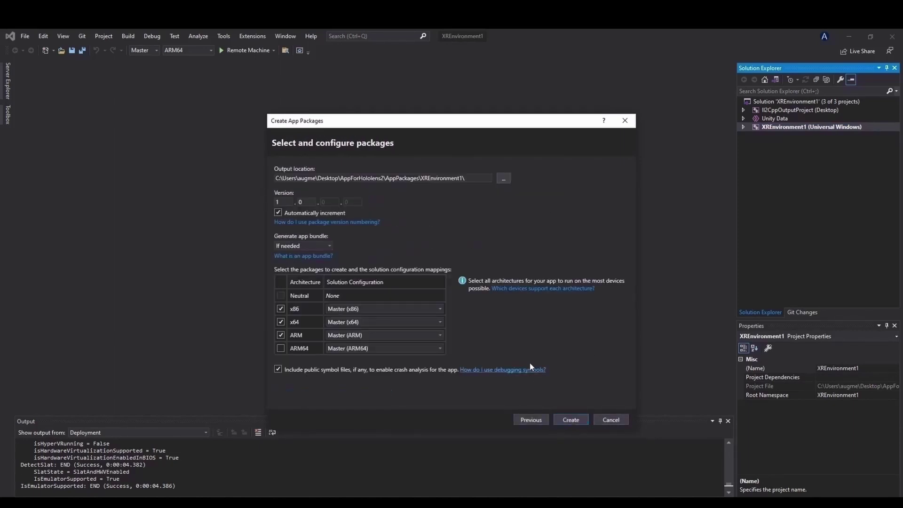
click(280, 348)
click(280, 336)
click(282, 309)
click(559, 420)
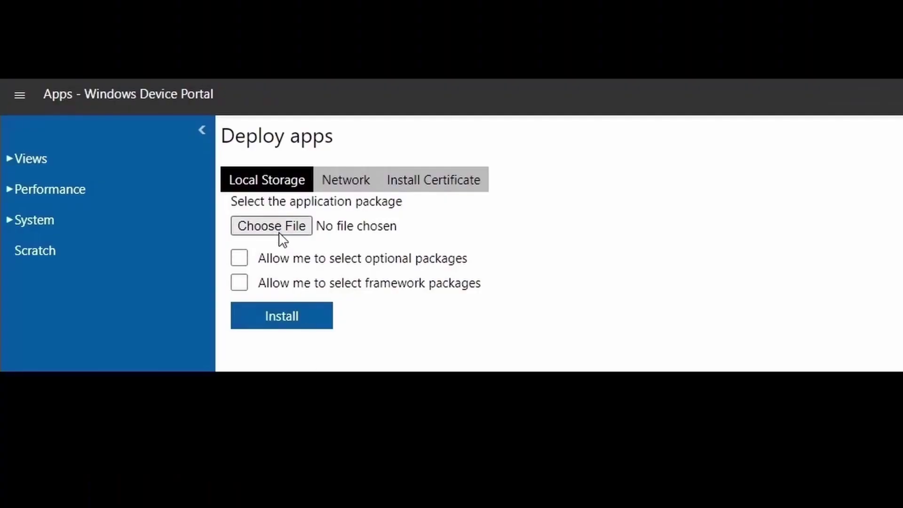
- Upload and install the XREnvironment1_1.0.0.0_ARM64_Master.msix package via Local Storage
click(273, 232)
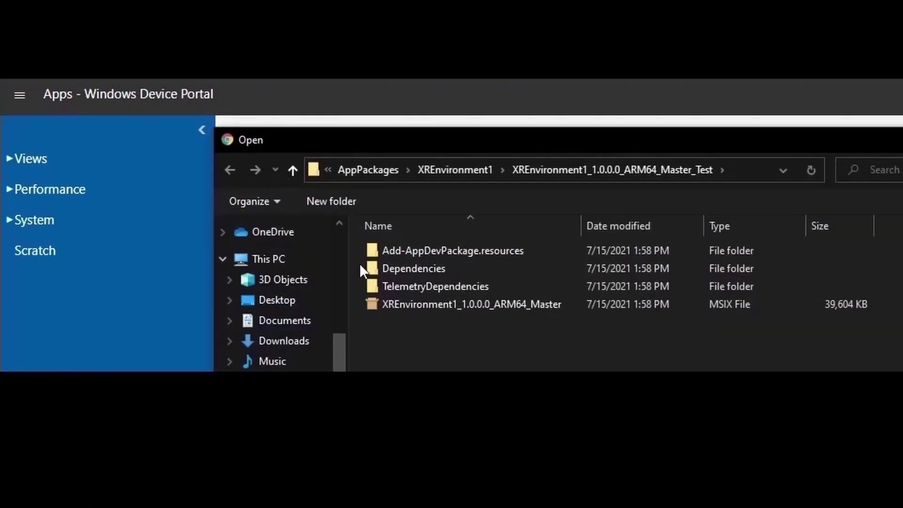
click(435, 305)
double_click(434, 305)
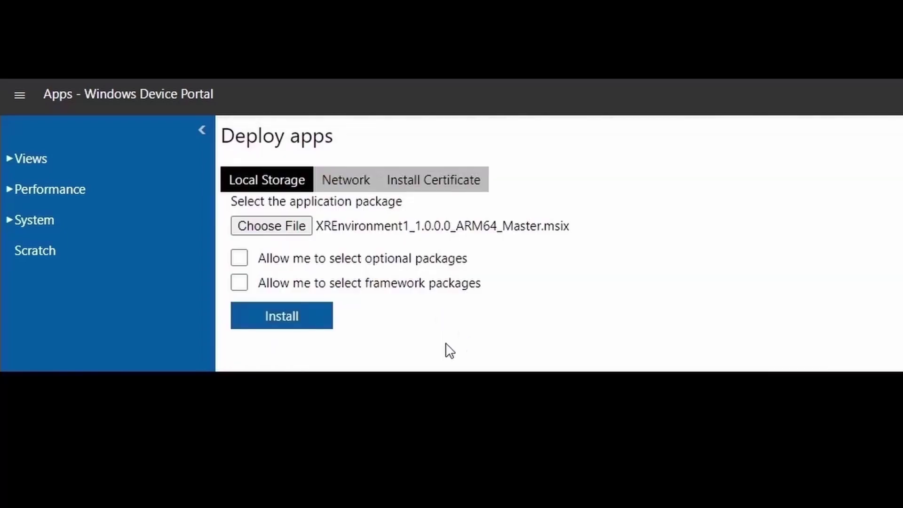
click(281, 316)
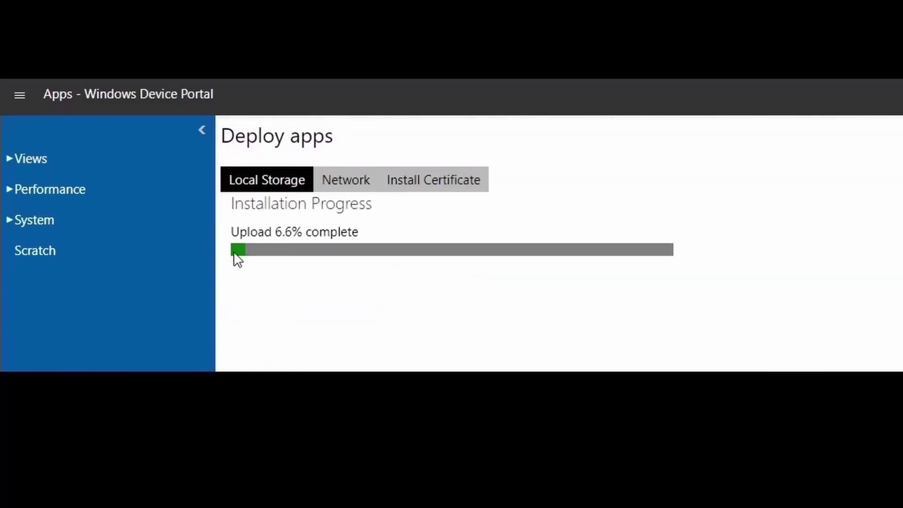